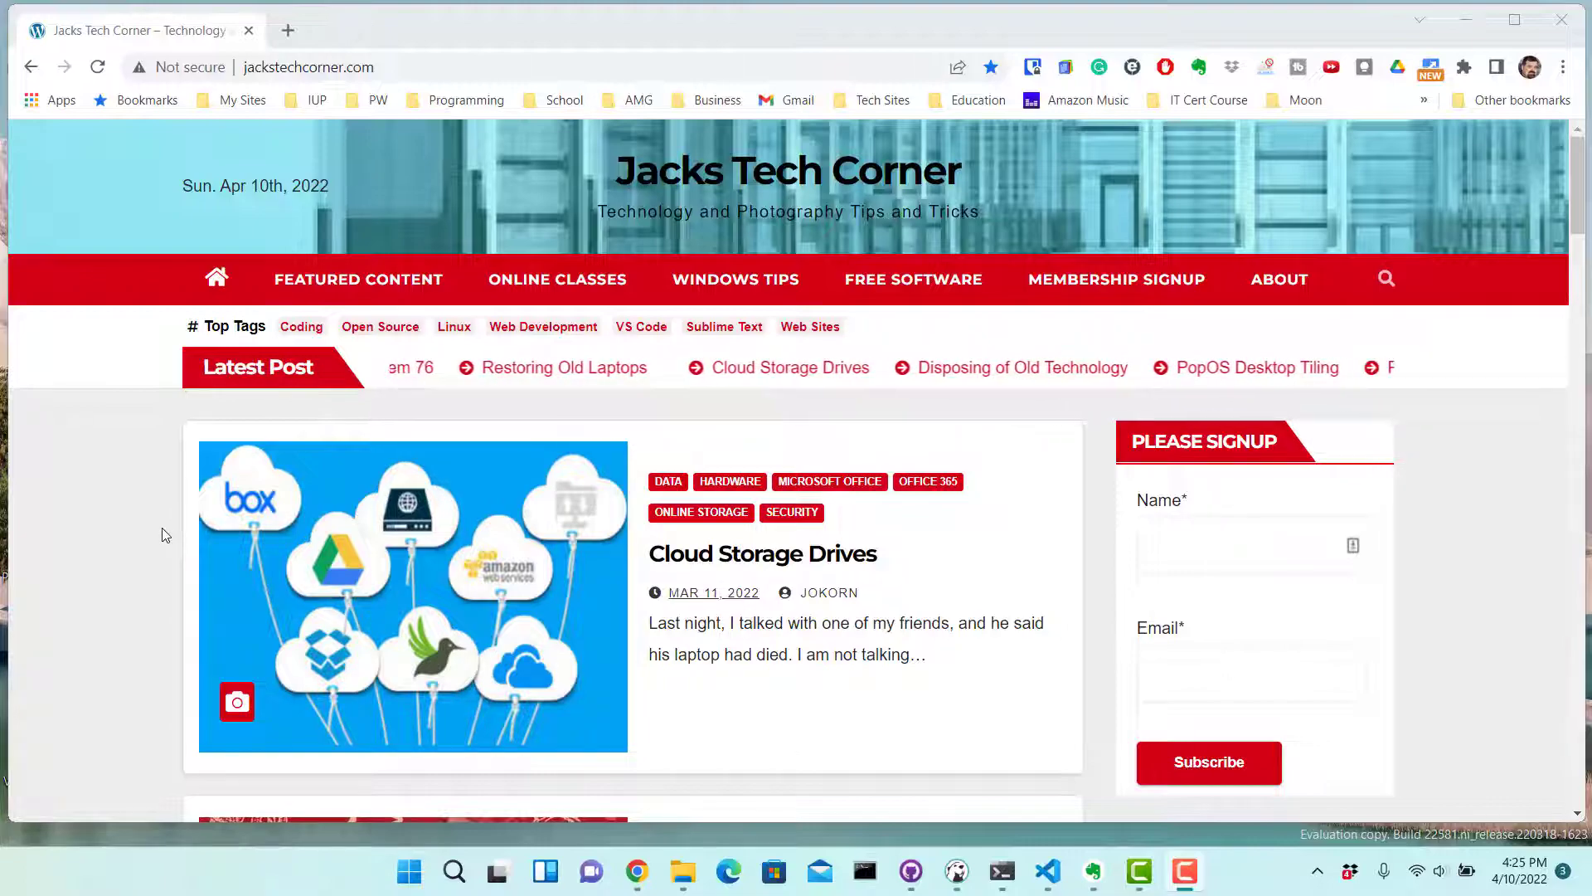
Scroll through the Jacks Tech Corner blog posts and dismiss the HP Wolf Security restart notification.
scroll(158, 532, "down", 7)
scroll(152, 546, "down", 5)
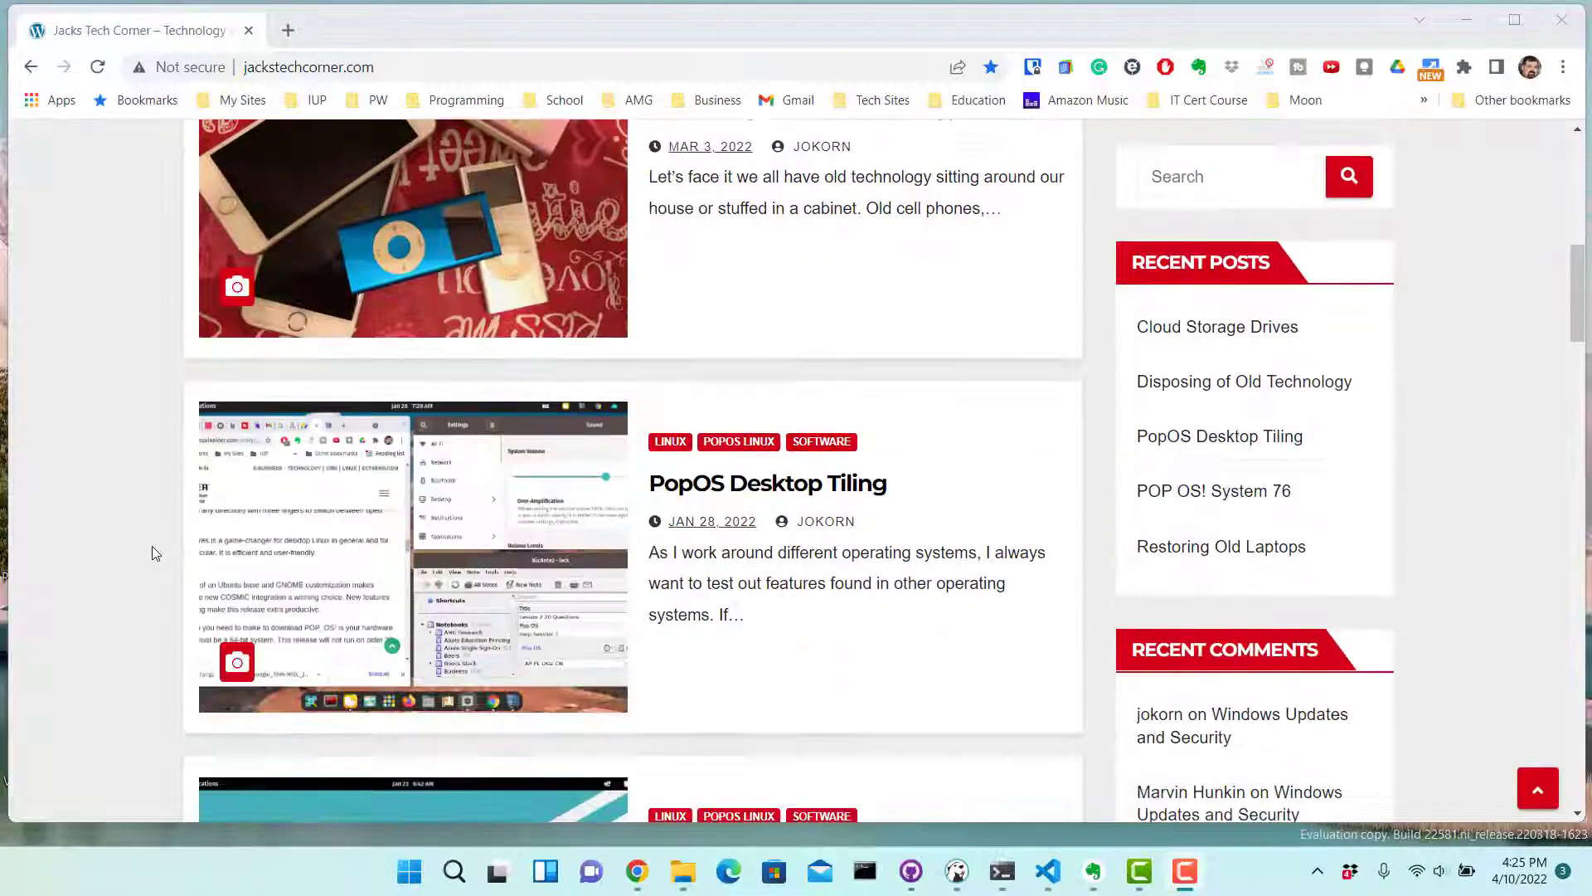
scroll(151, 549, "down", 6)
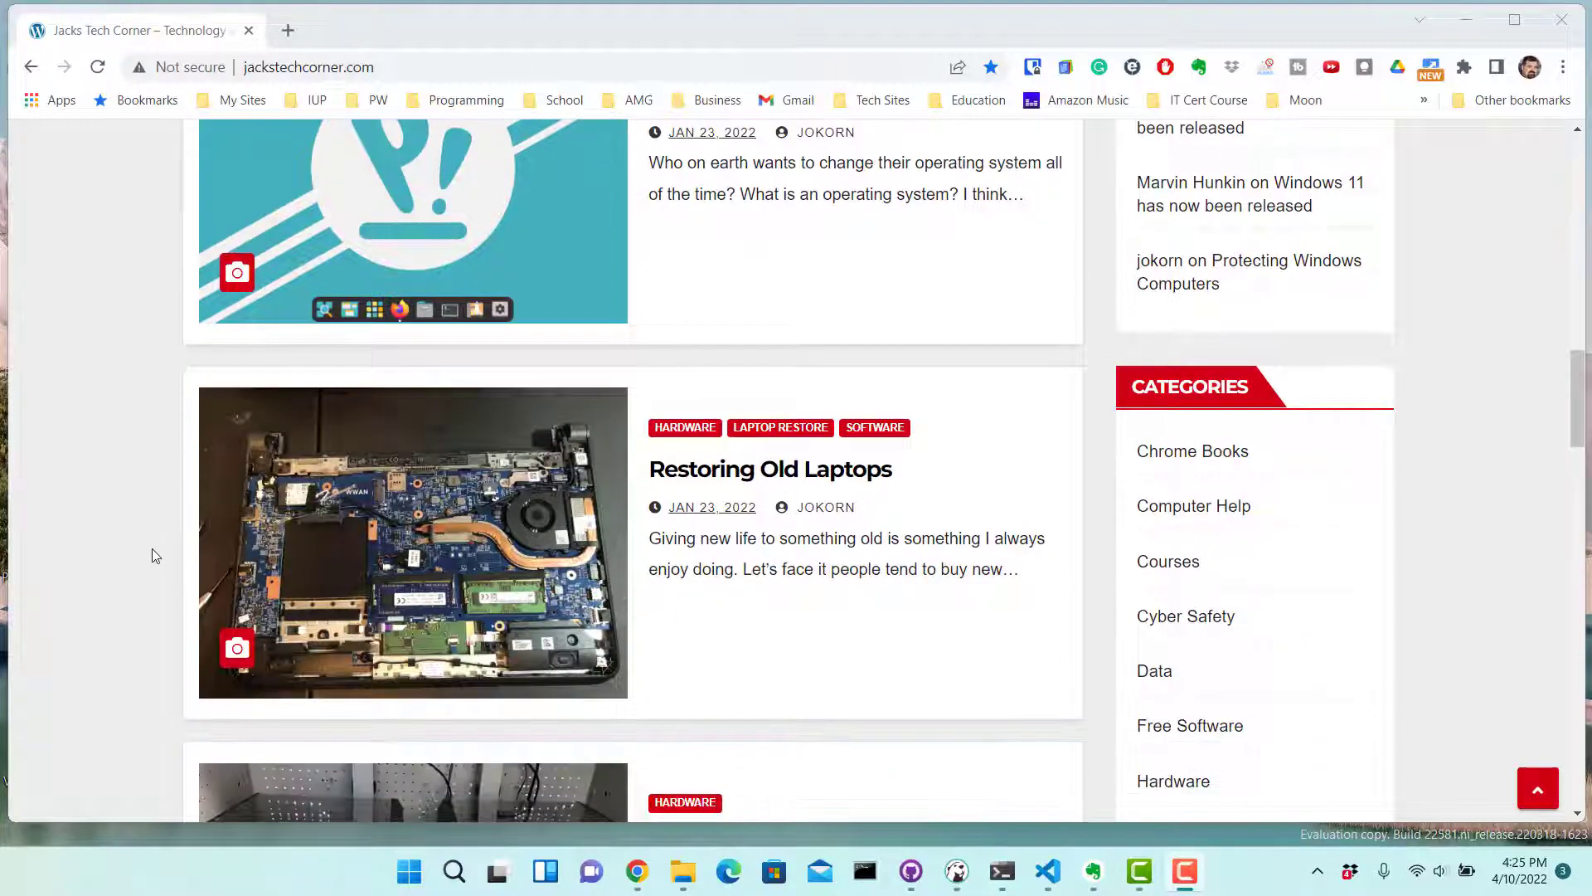
scroll(152, 555, "down", 6)
scroll(148, 567, "down", 3)
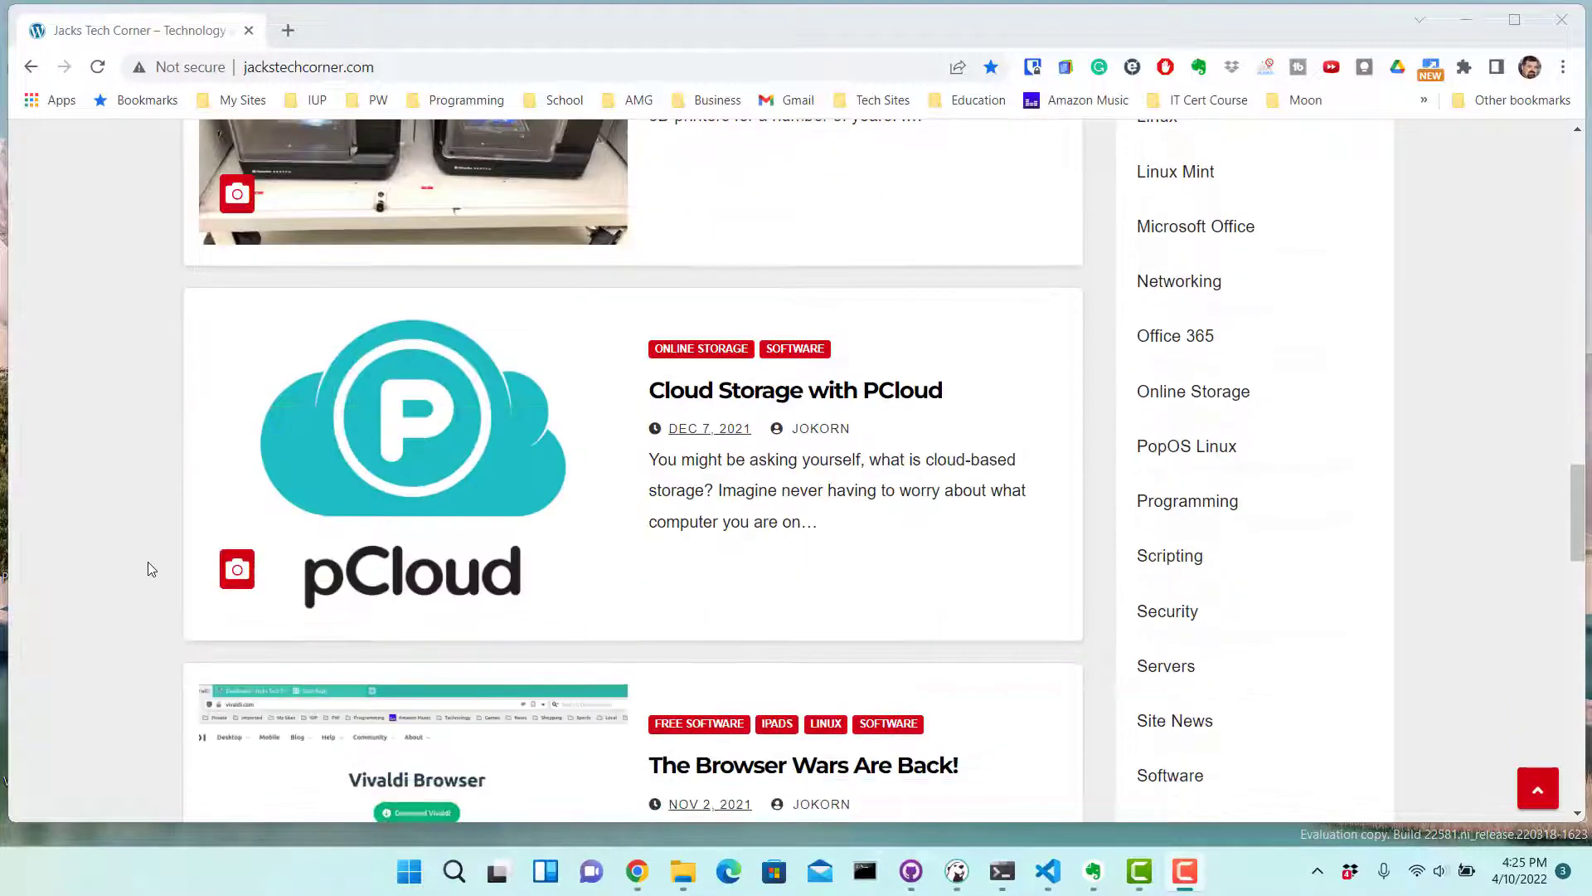
scroll(146, 566, "up", 15)
scroll(139, 554, "up", 12)
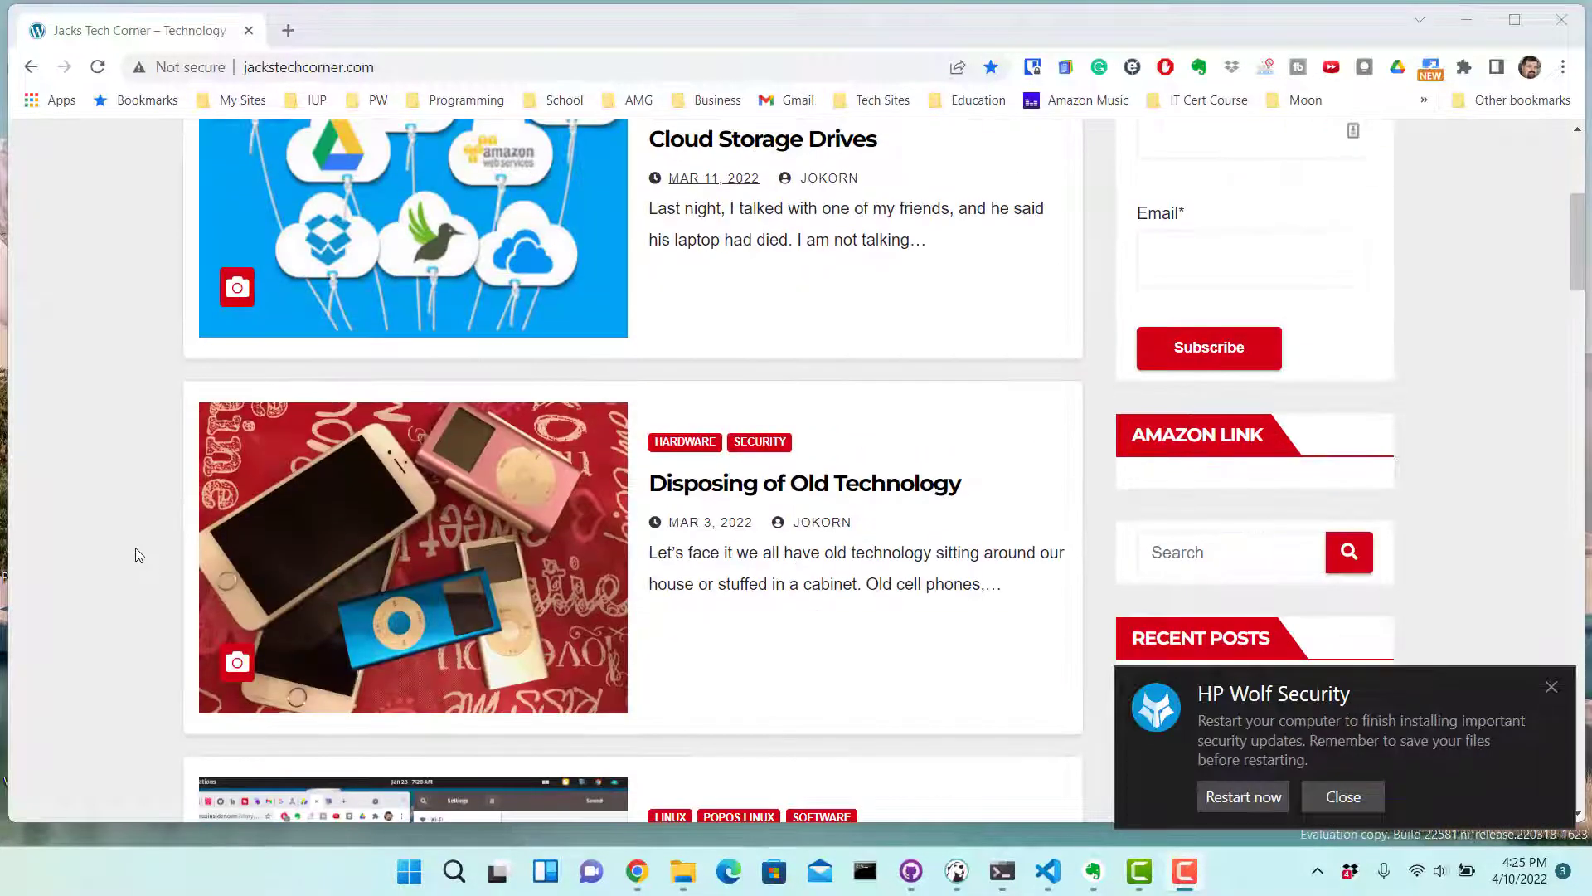
scroll(136, 550, "down", 1)
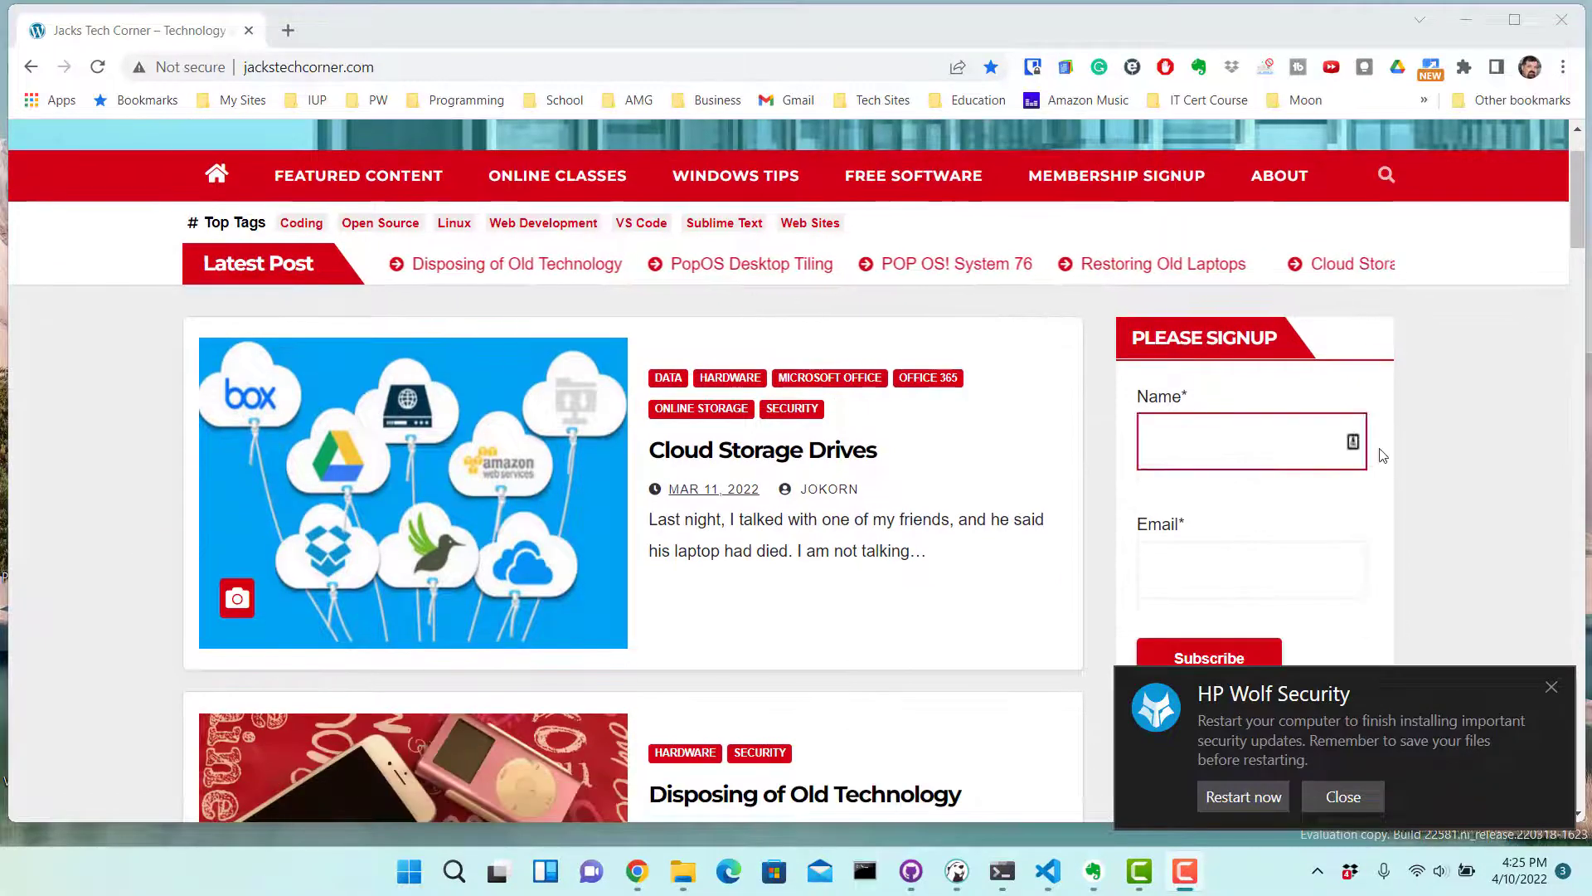
left_click(1551, 688)
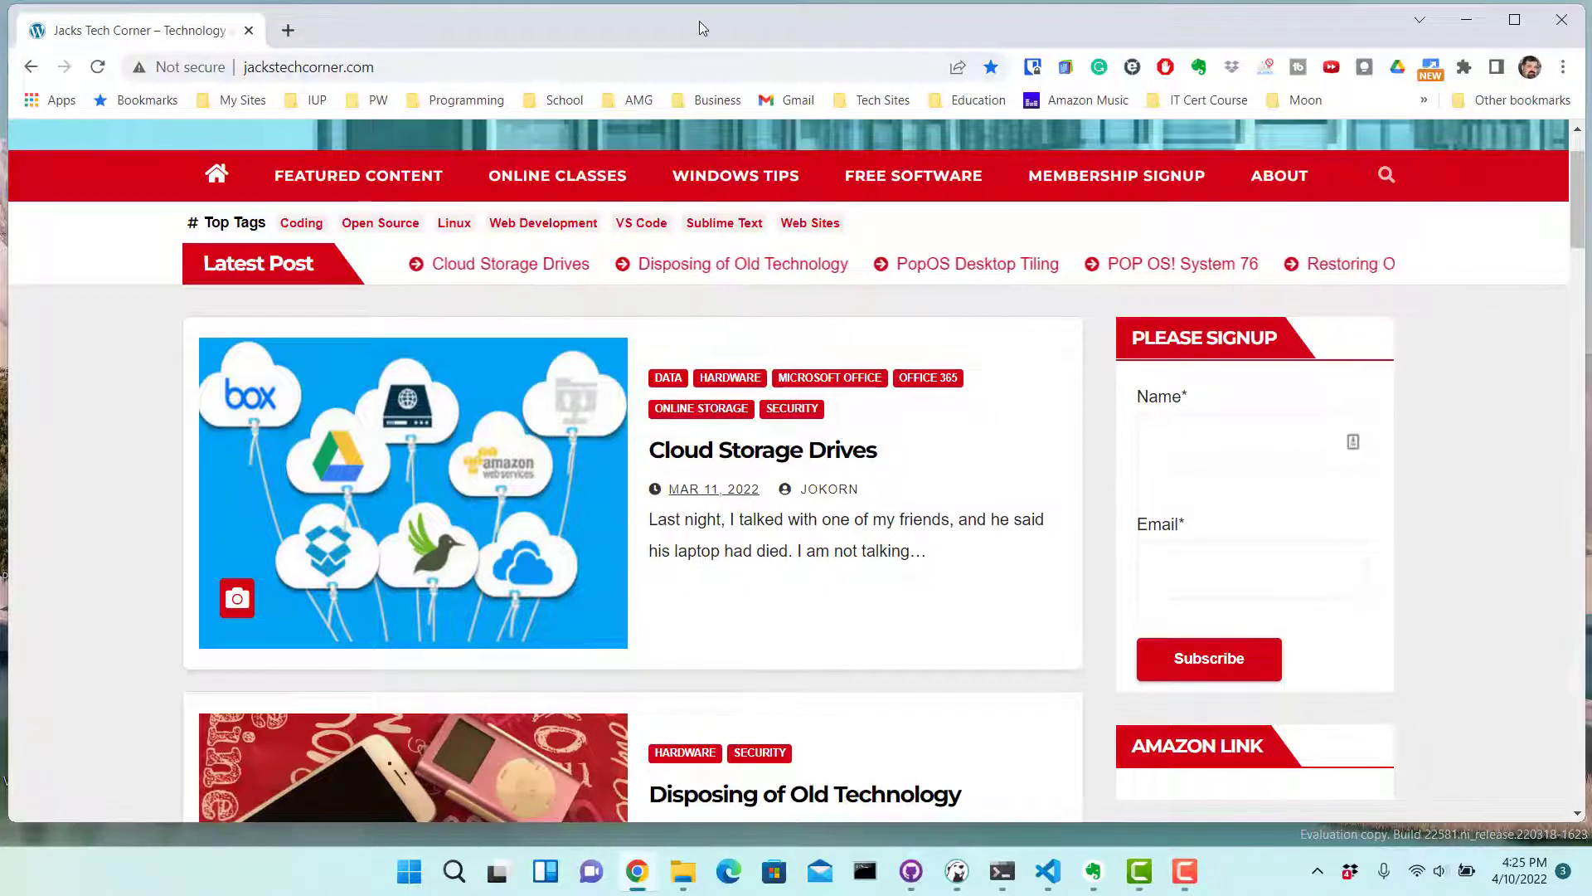
Drag Chrome by its tab strip toward the screen top to bring up the Snap Layouts bar.
left_click_drag(698, 25, 987, 93)
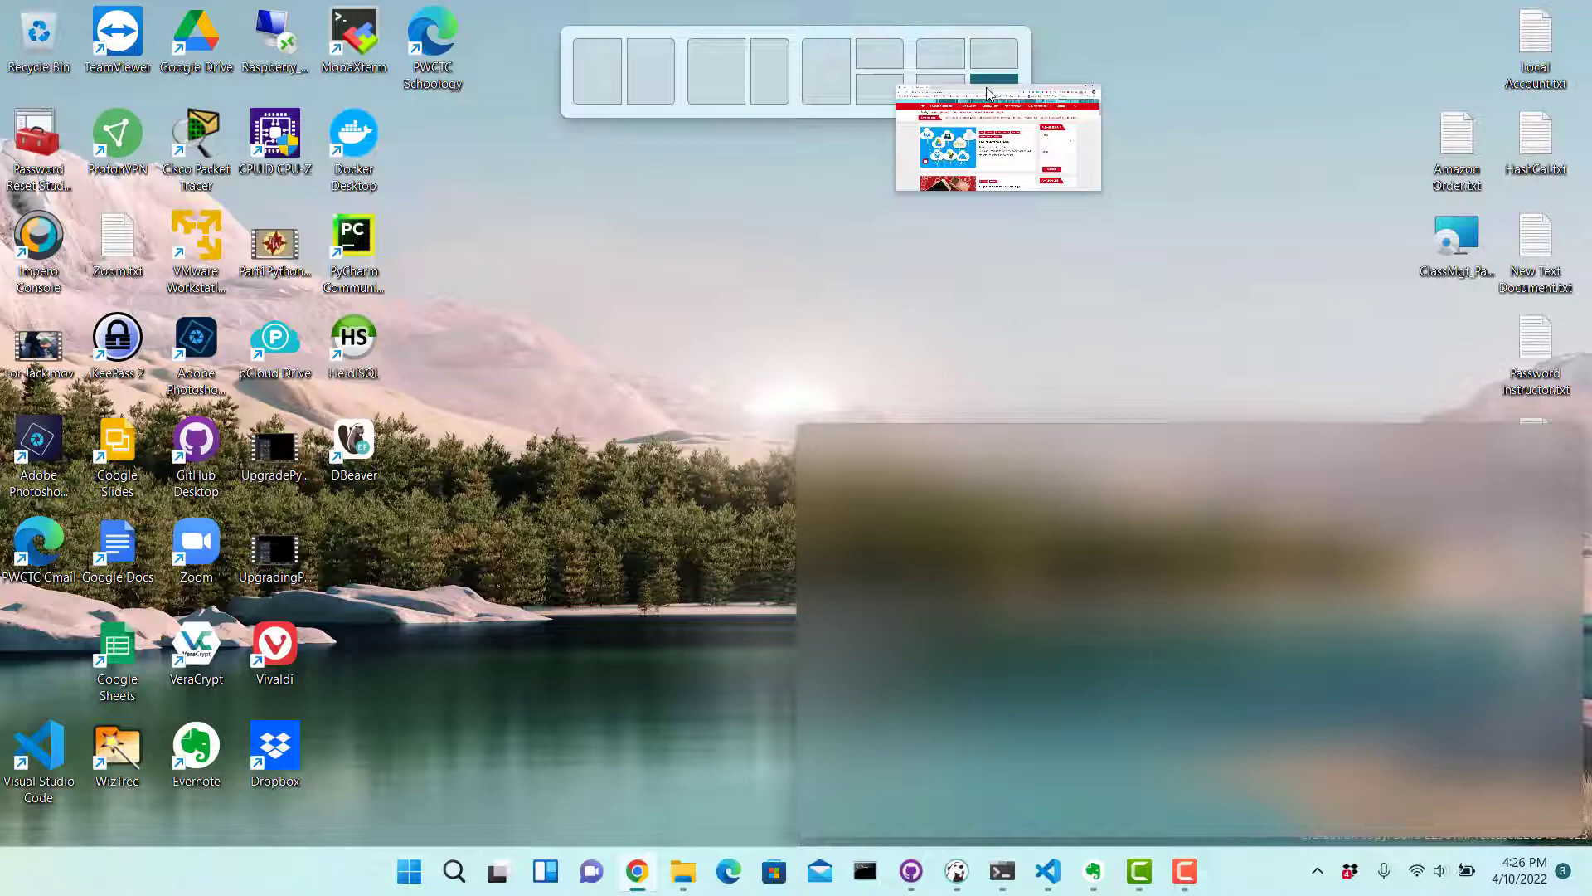
Drop Chrome onto the left-half zone so it snaps to the left half.
left_click_drag(987, 93, 604, 86)
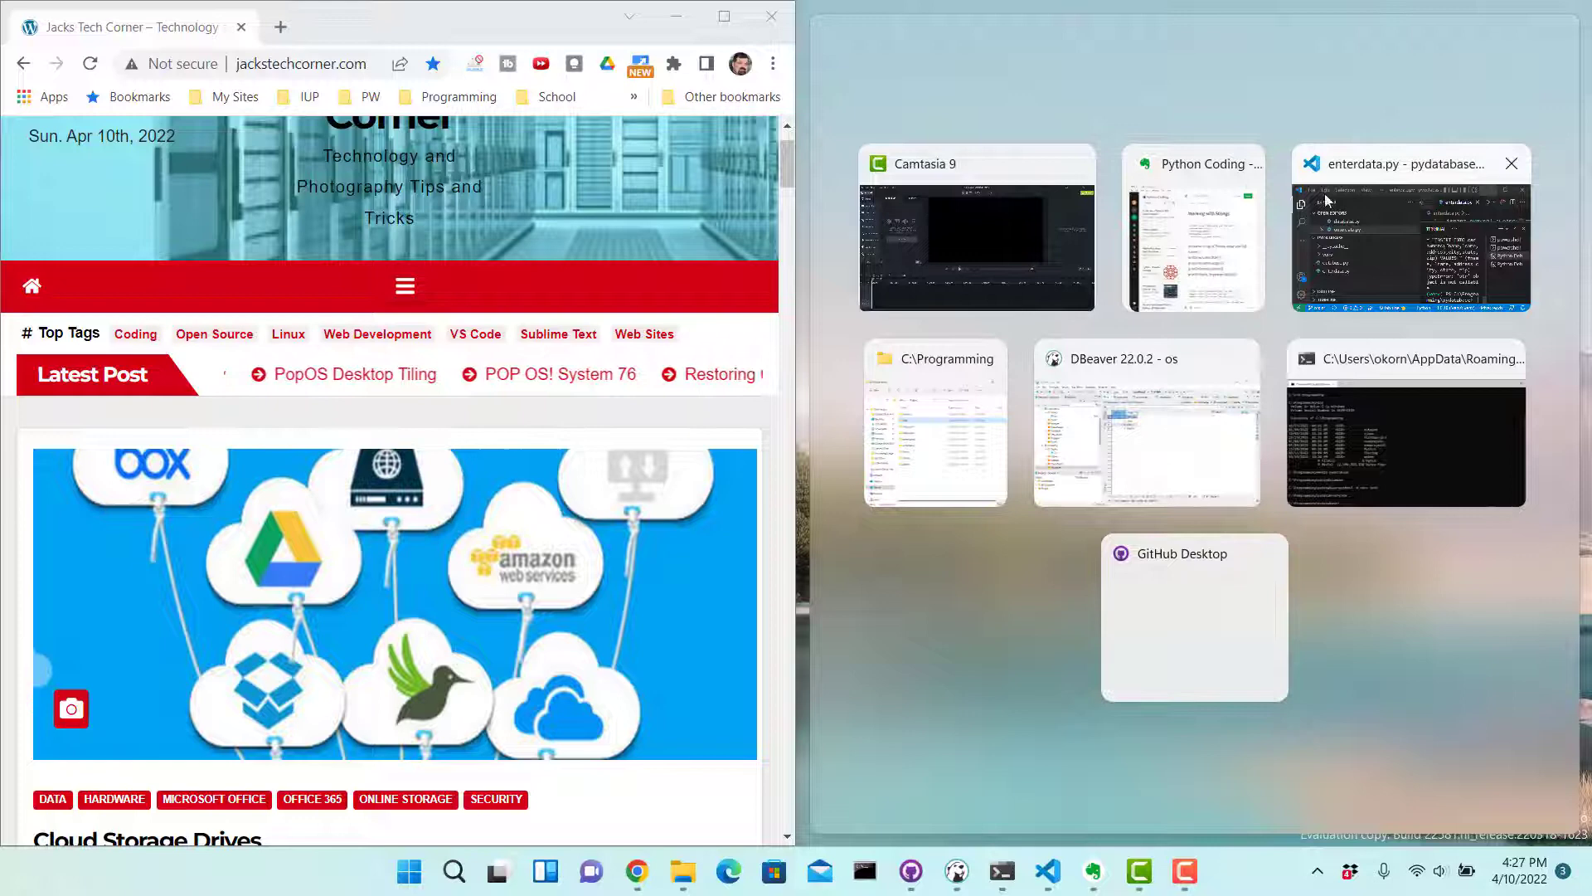
Choose the VS Code enterdata.py window in Snap Assist to fill the right half.
left_click(1398, 176)
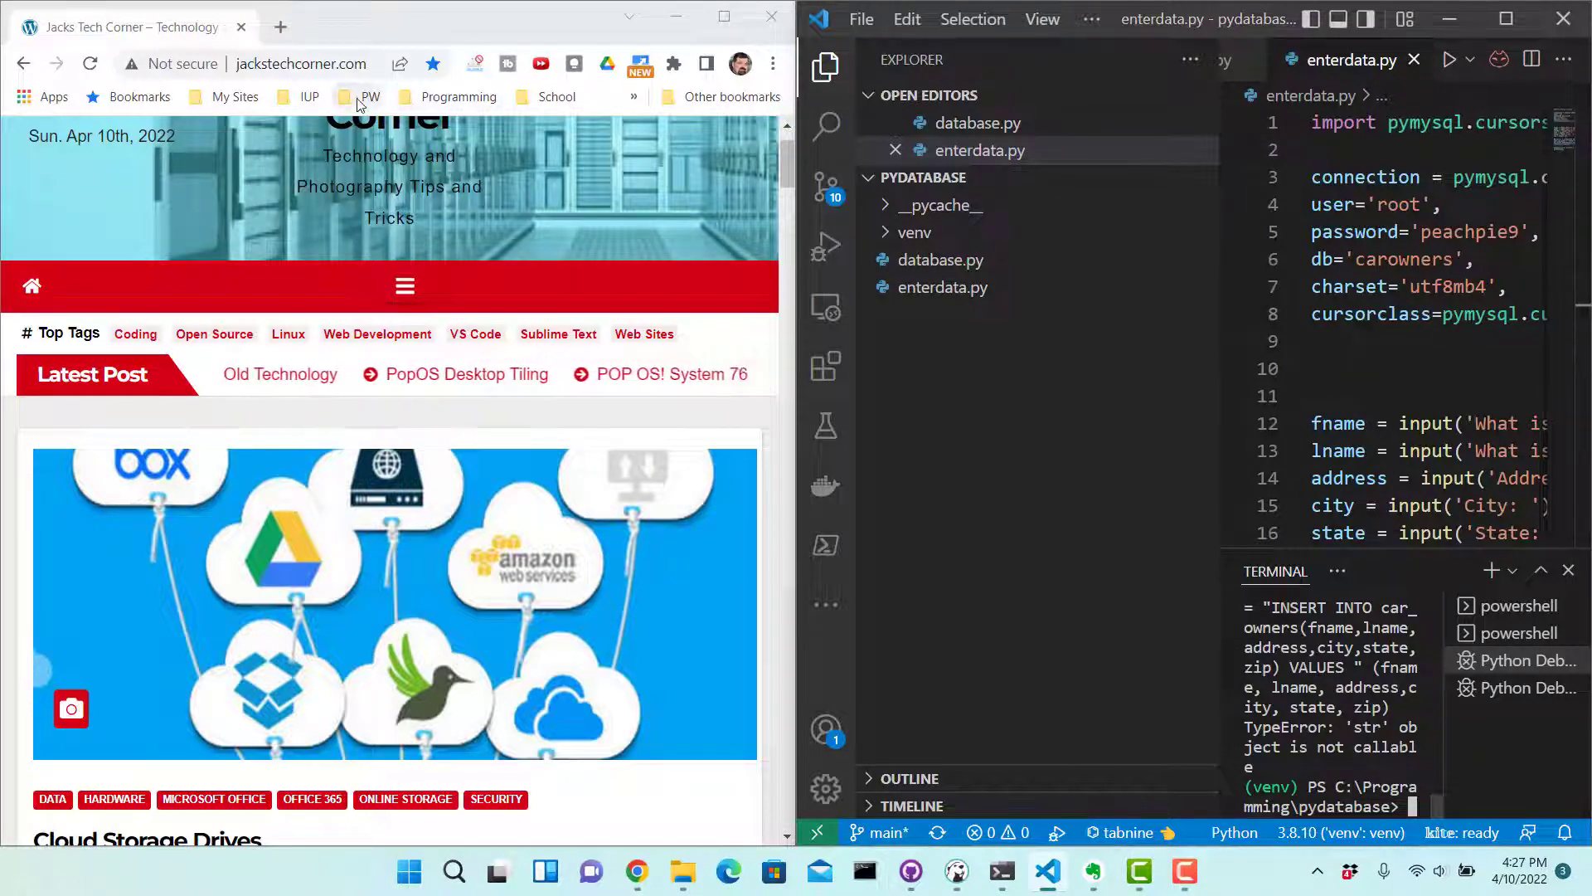
Open Stack Overflow from the Programming bookmarks, search 'python', and pass the reCAPTCHA check.
left_click(419, 102)
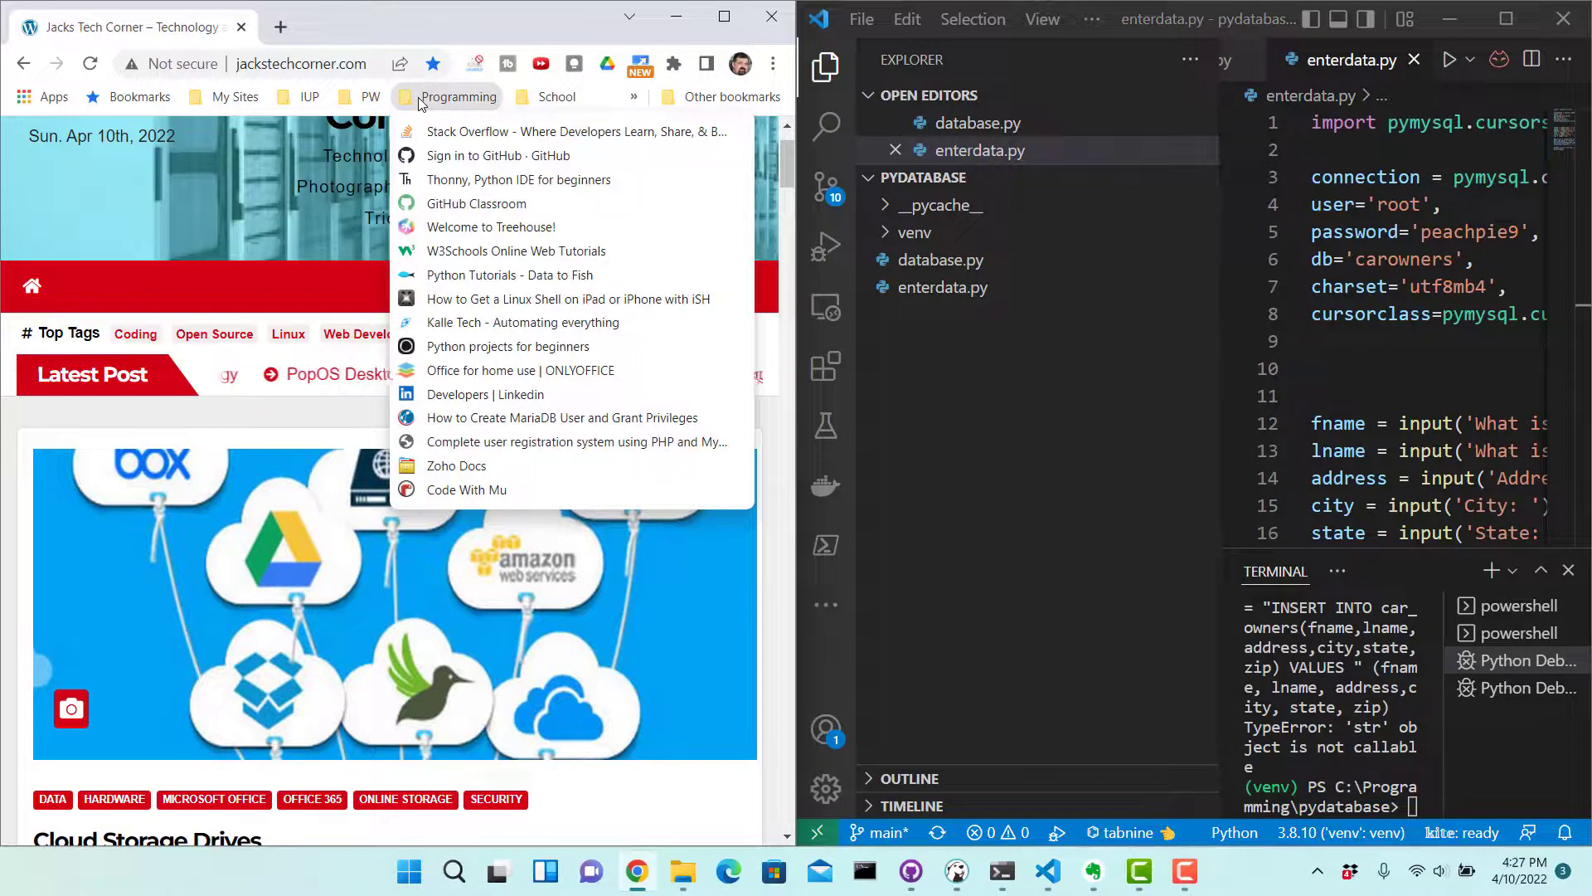
left_click(425, 131)
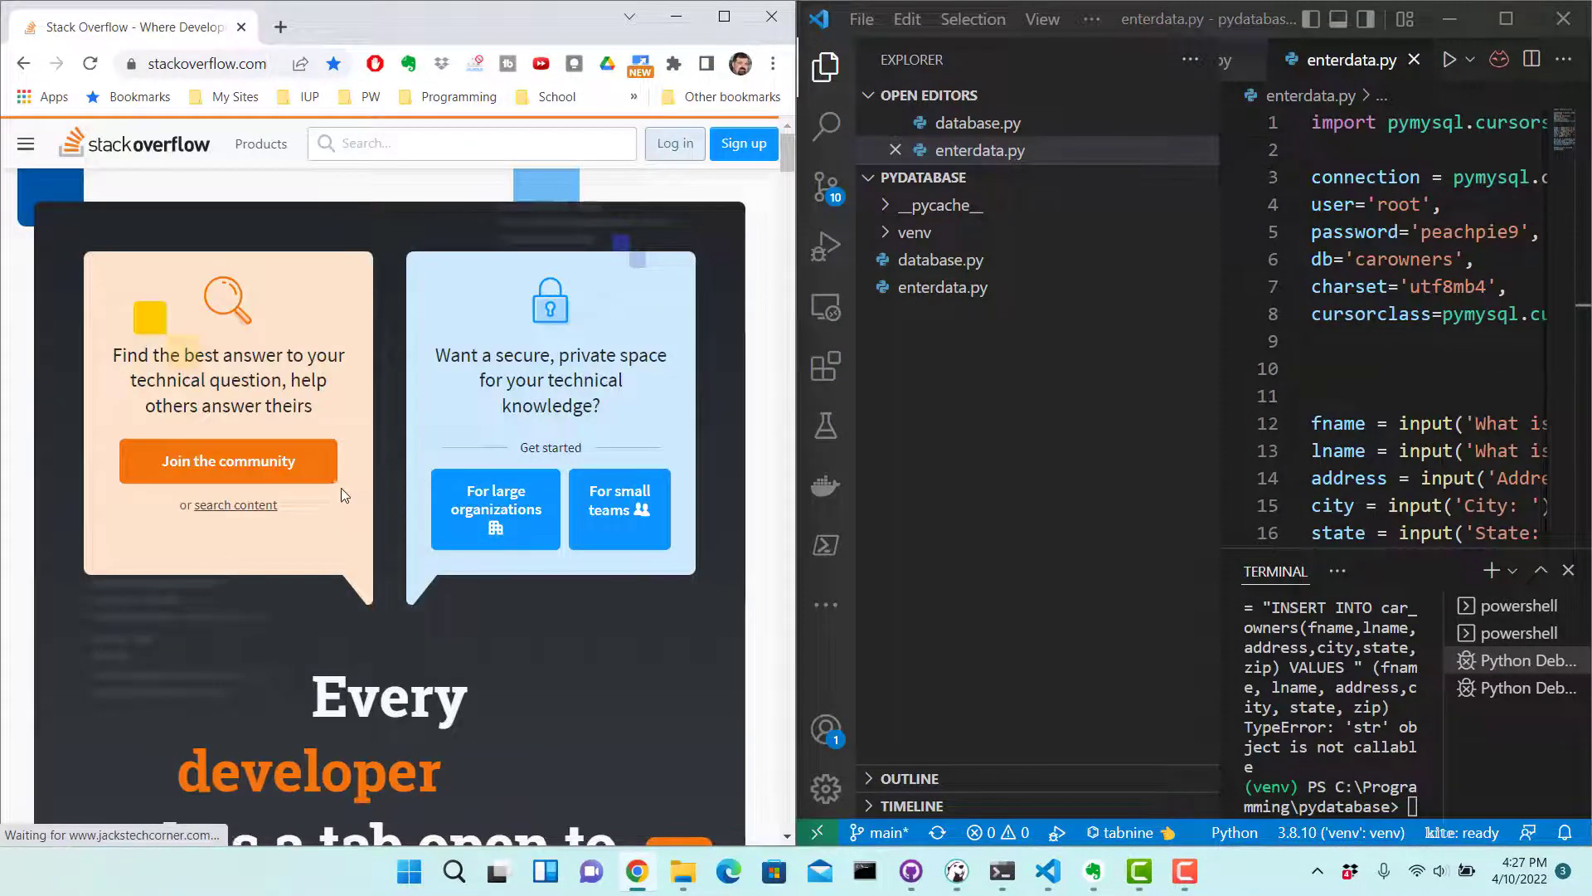
left_click(396, 148)
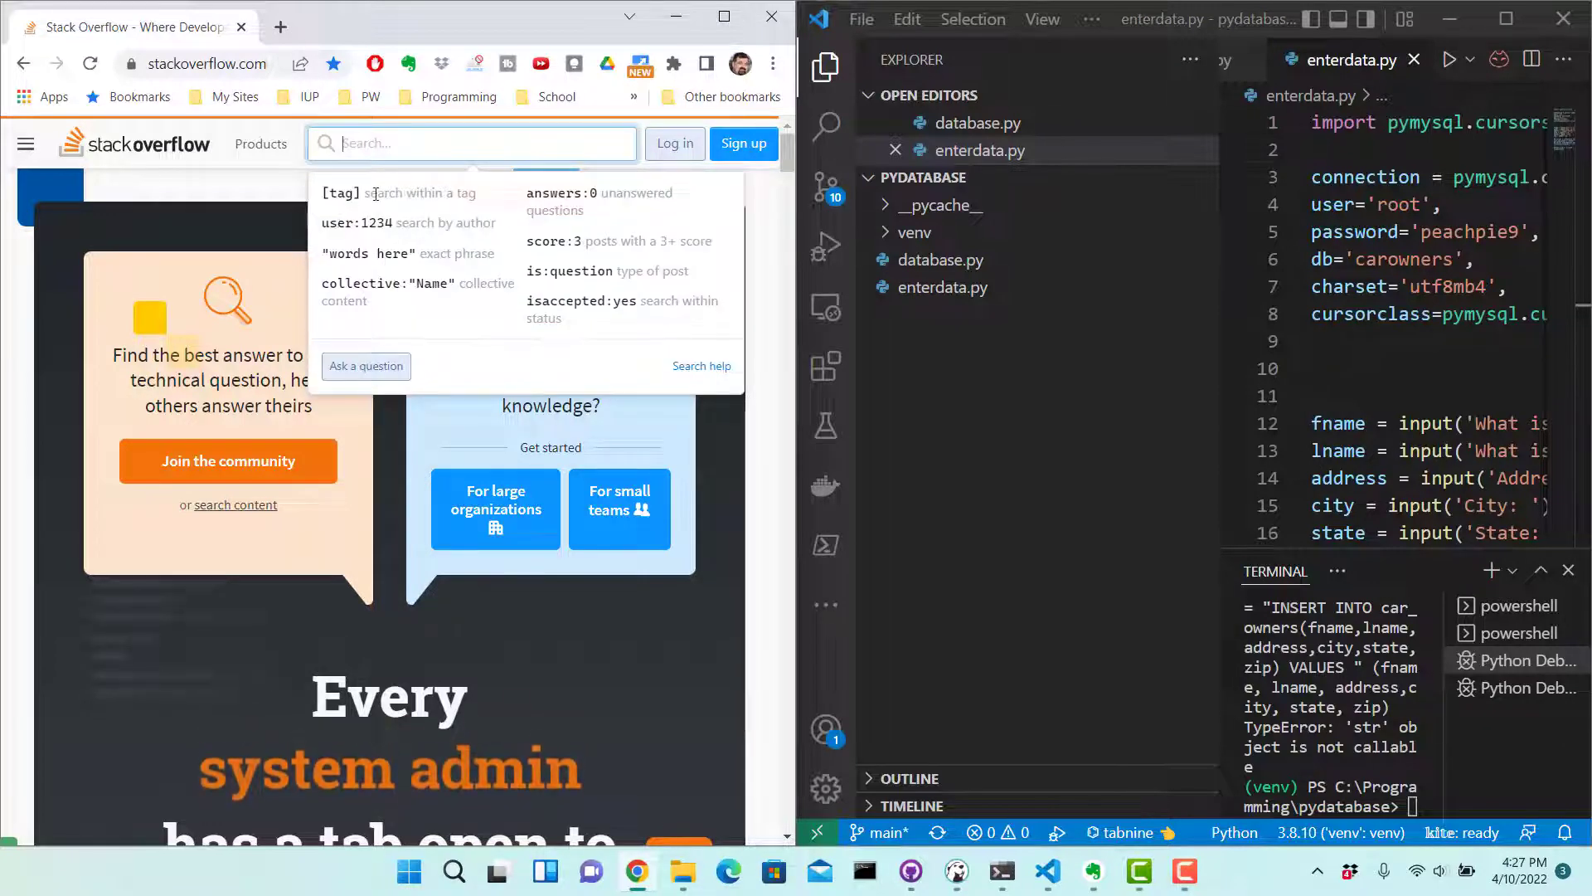
type("pyt")
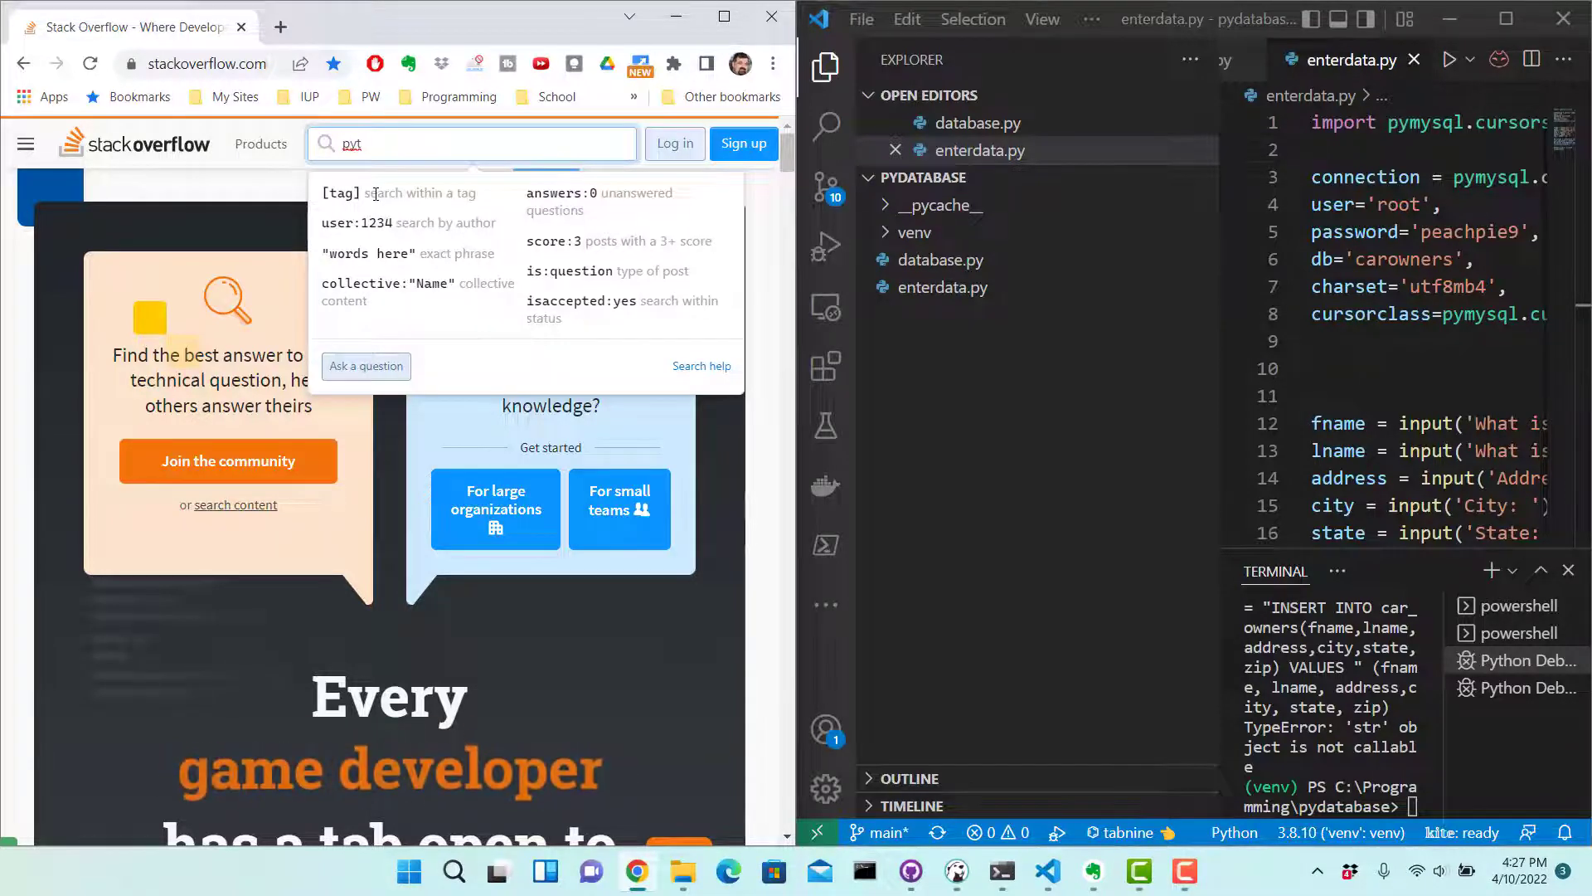
type("hon")
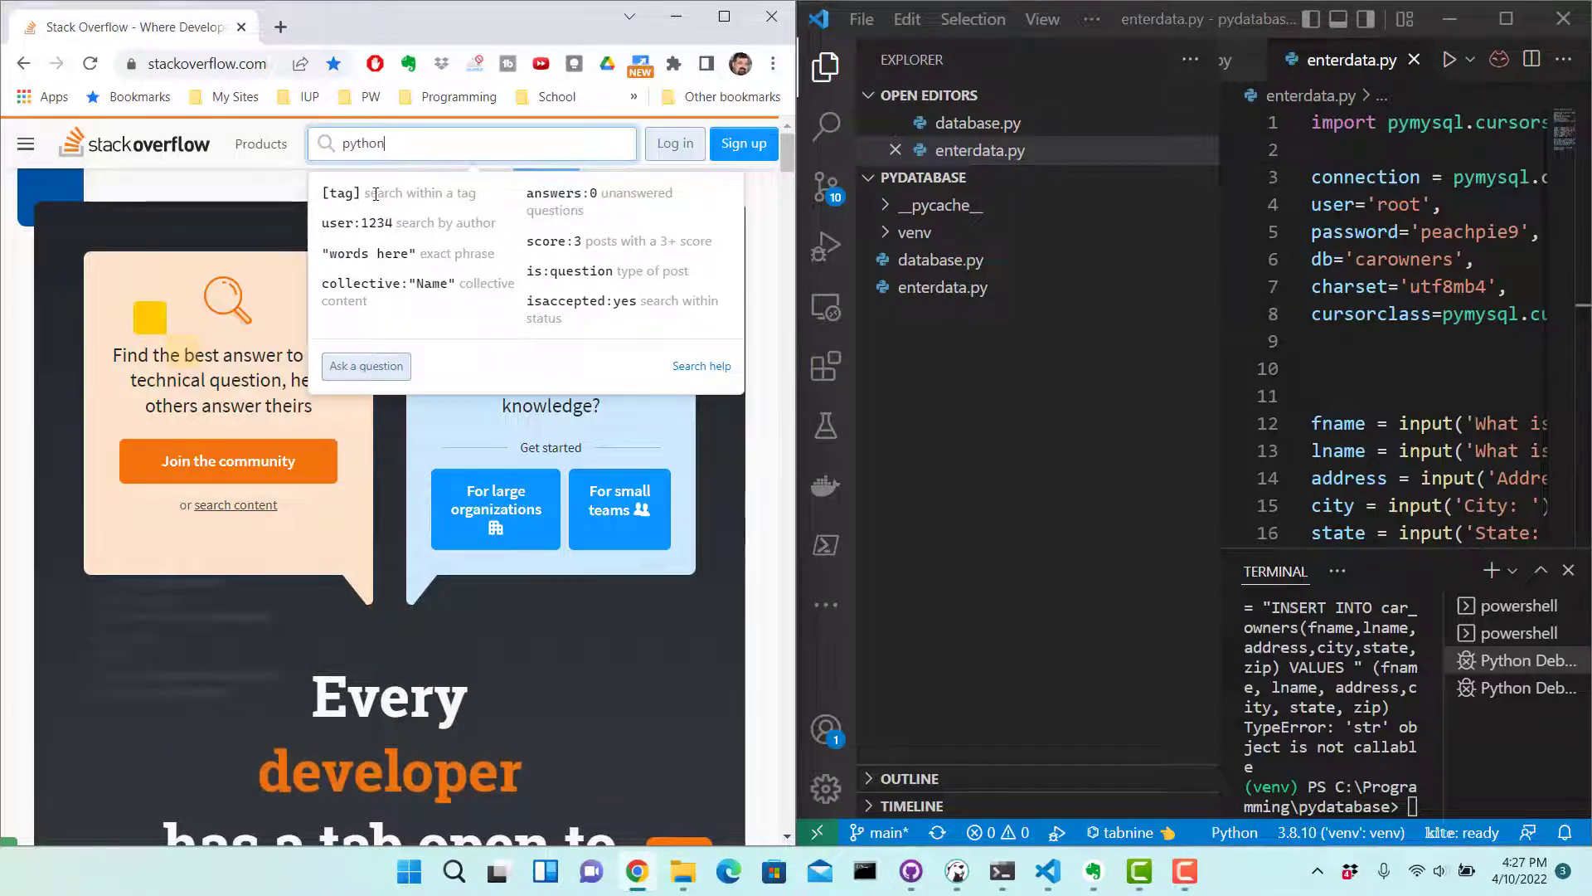
key("Return")
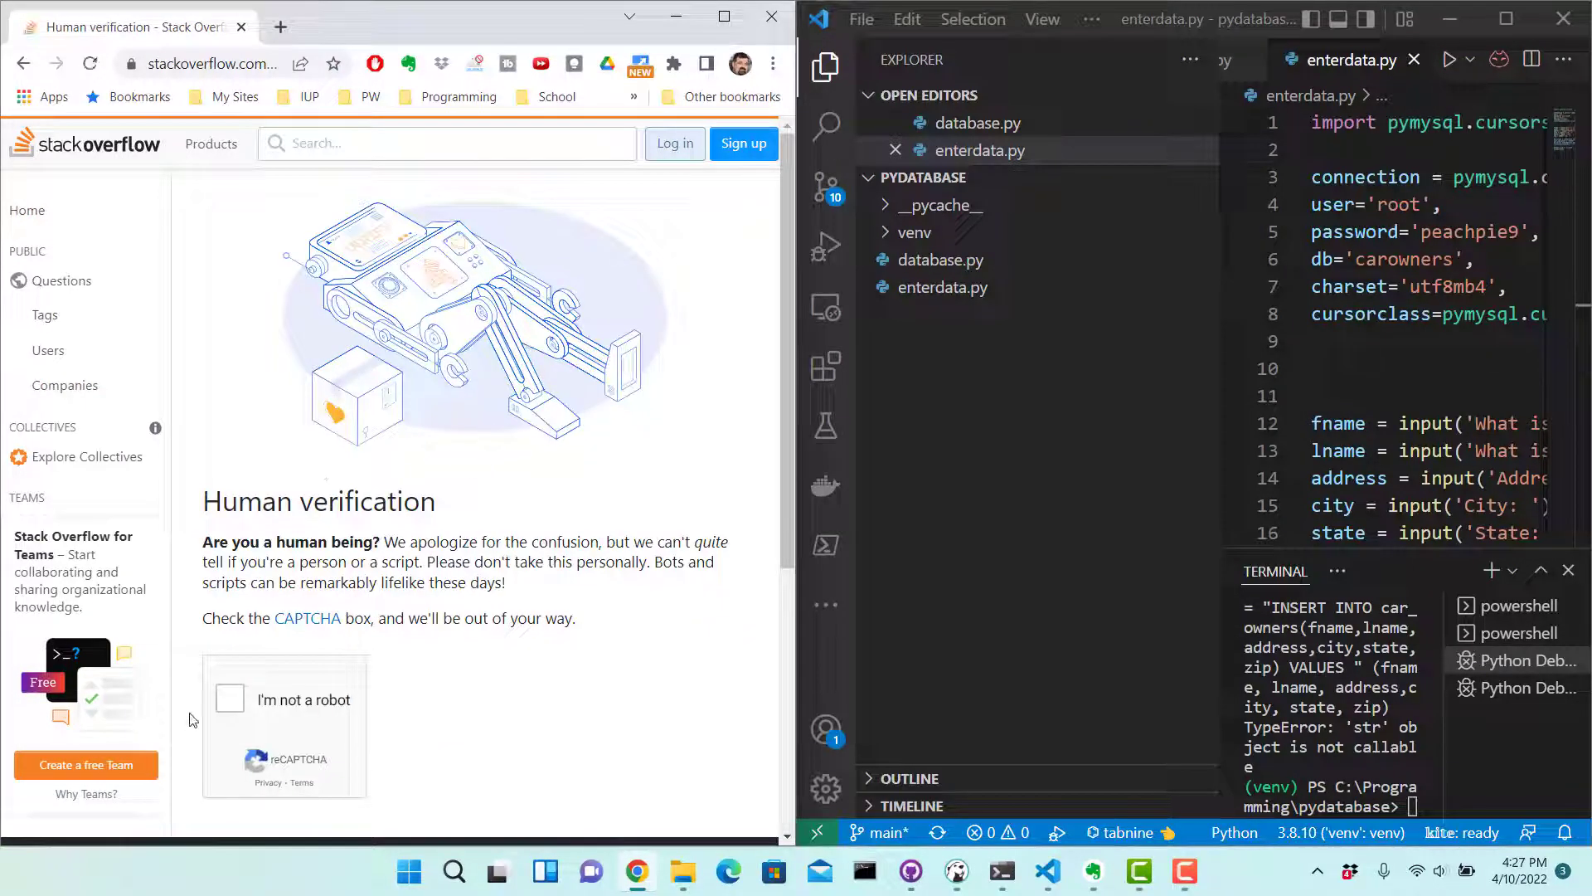
left_click(230, 702)
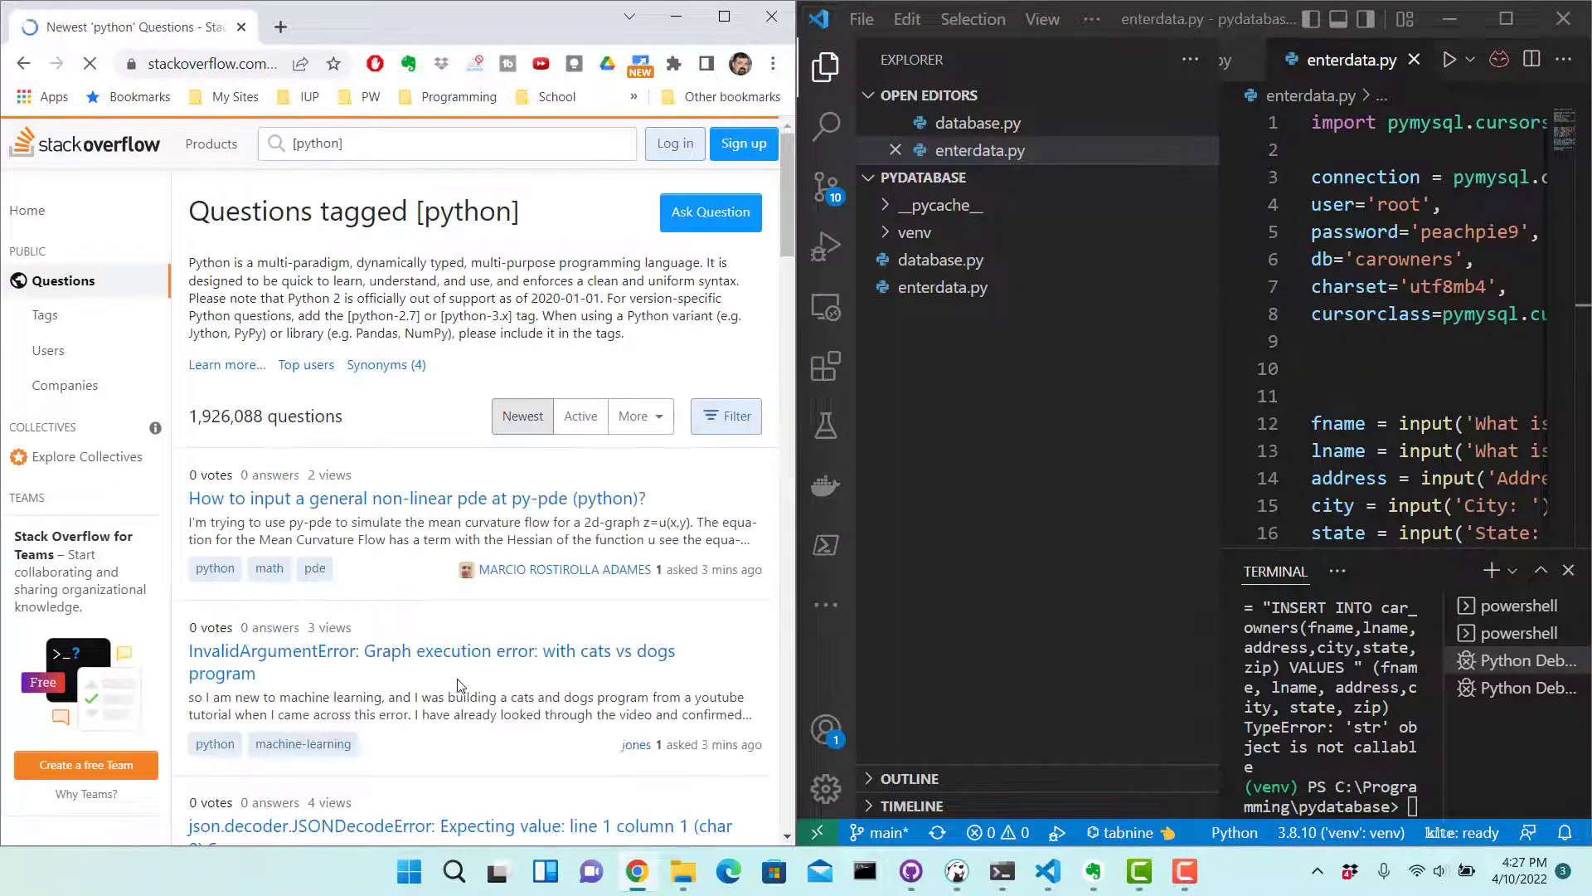
scroll(469, 572, "down", 10)
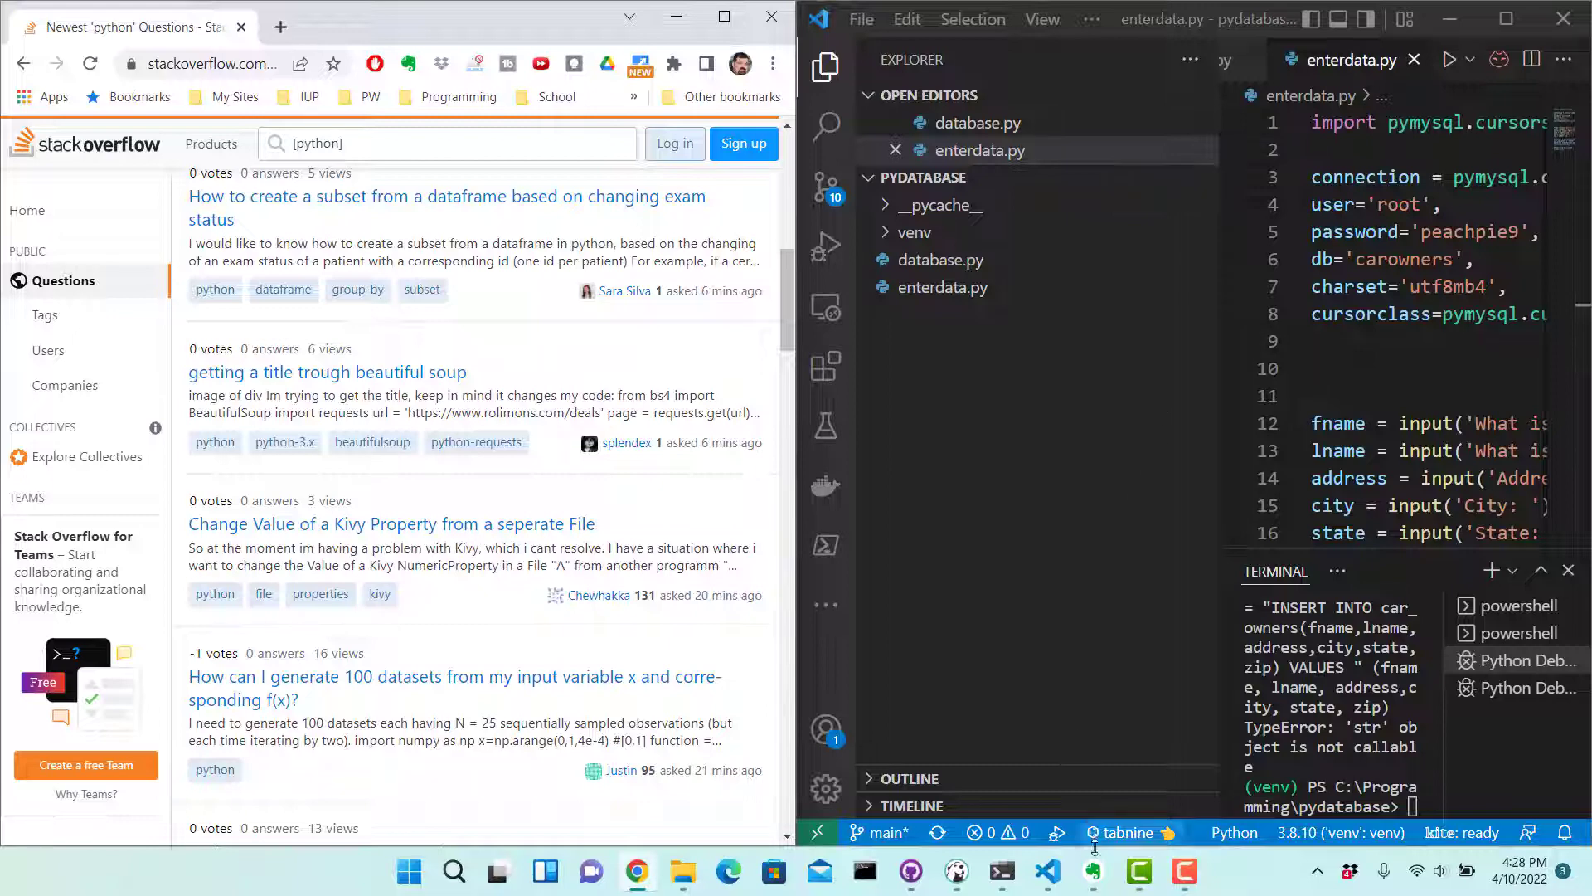
Bring Evernote forward and move it aside, then snap VS Code into the bottom-right quarter.
left_click(1095, 873)
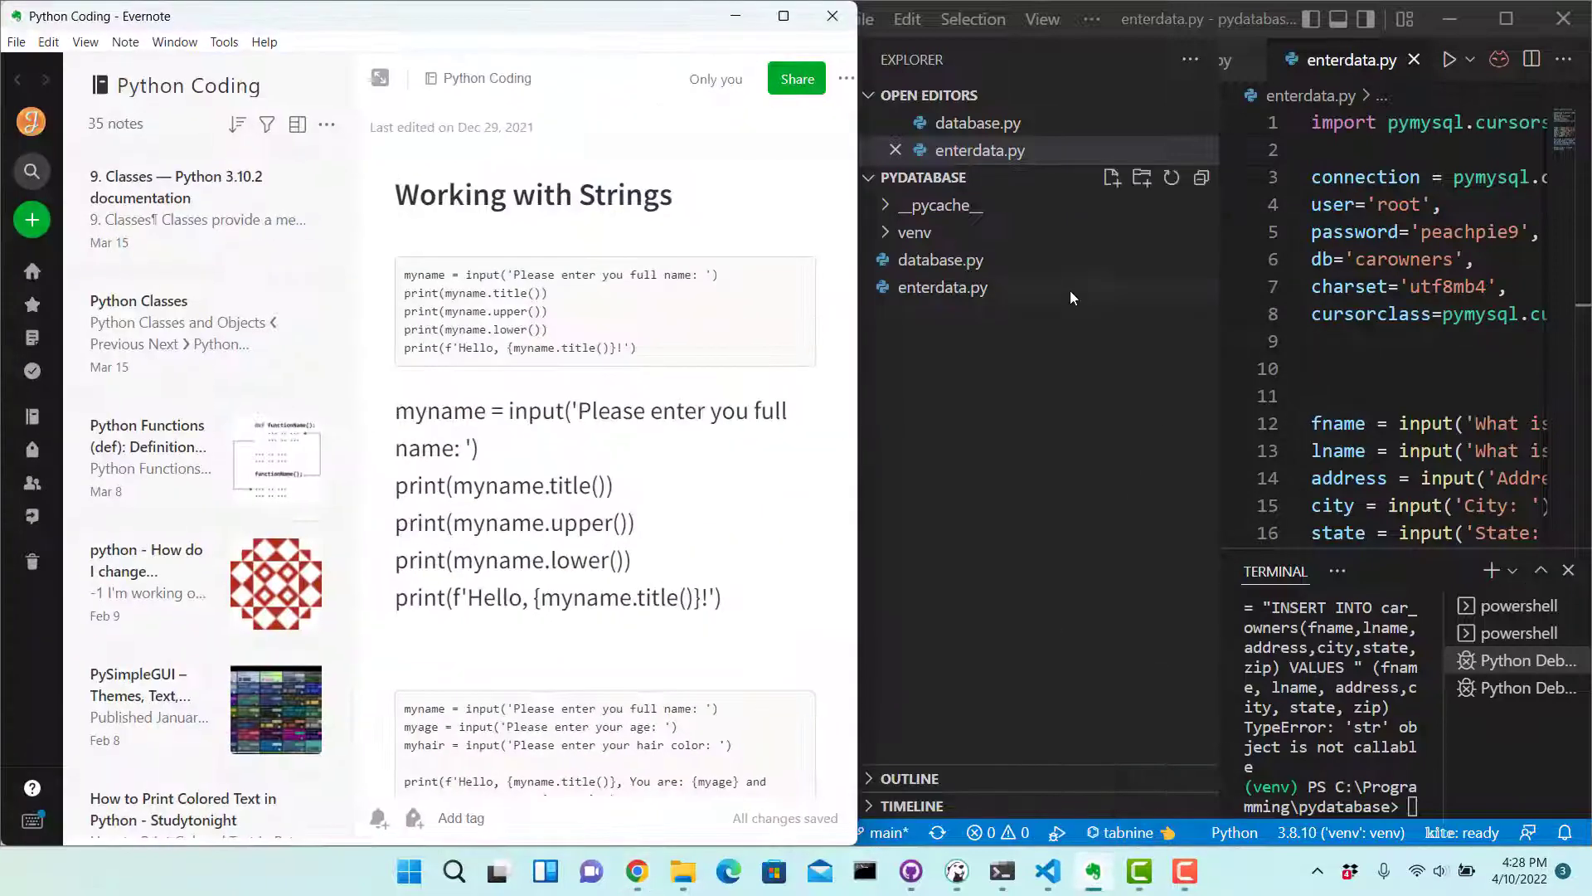
left_click_drag(529, 25, 878, 97)
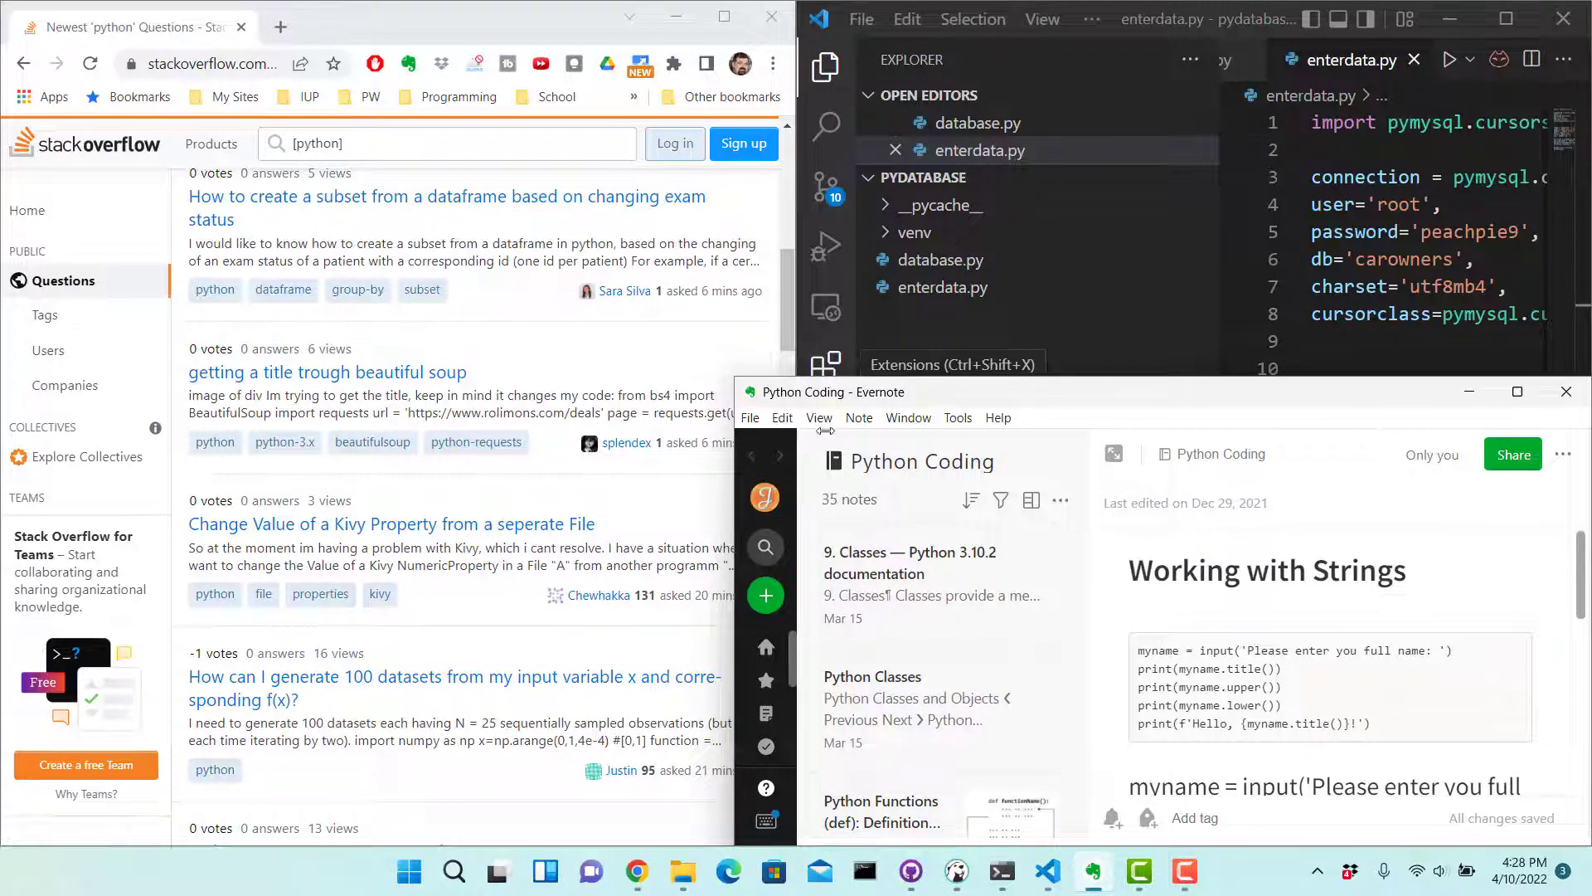
left_click_drag(947, 397, 881, 68)
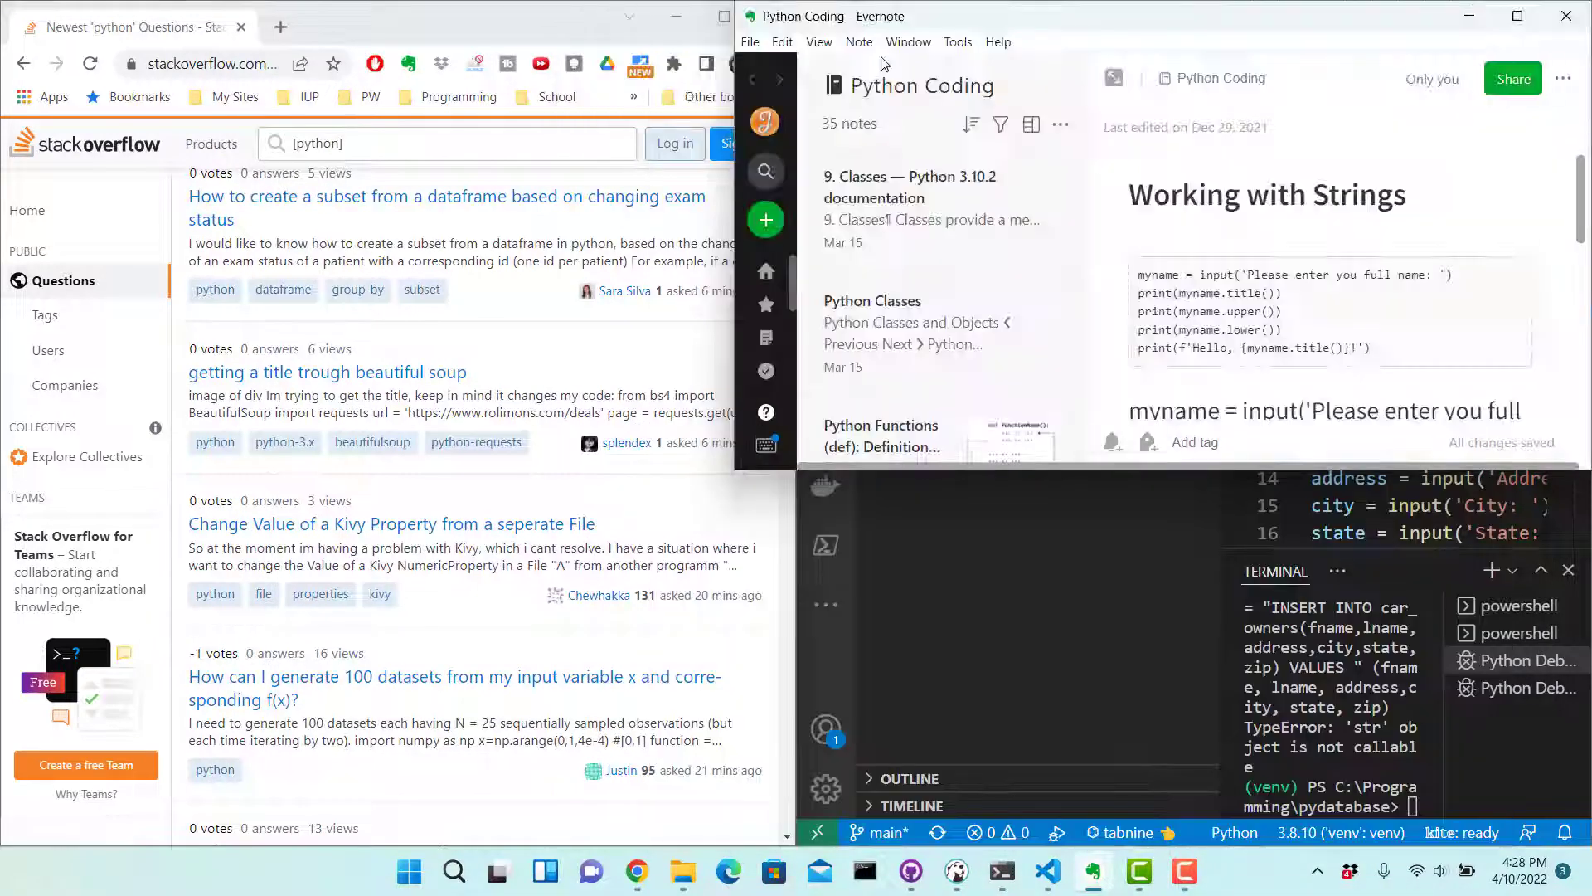
left_click(1023, 557)
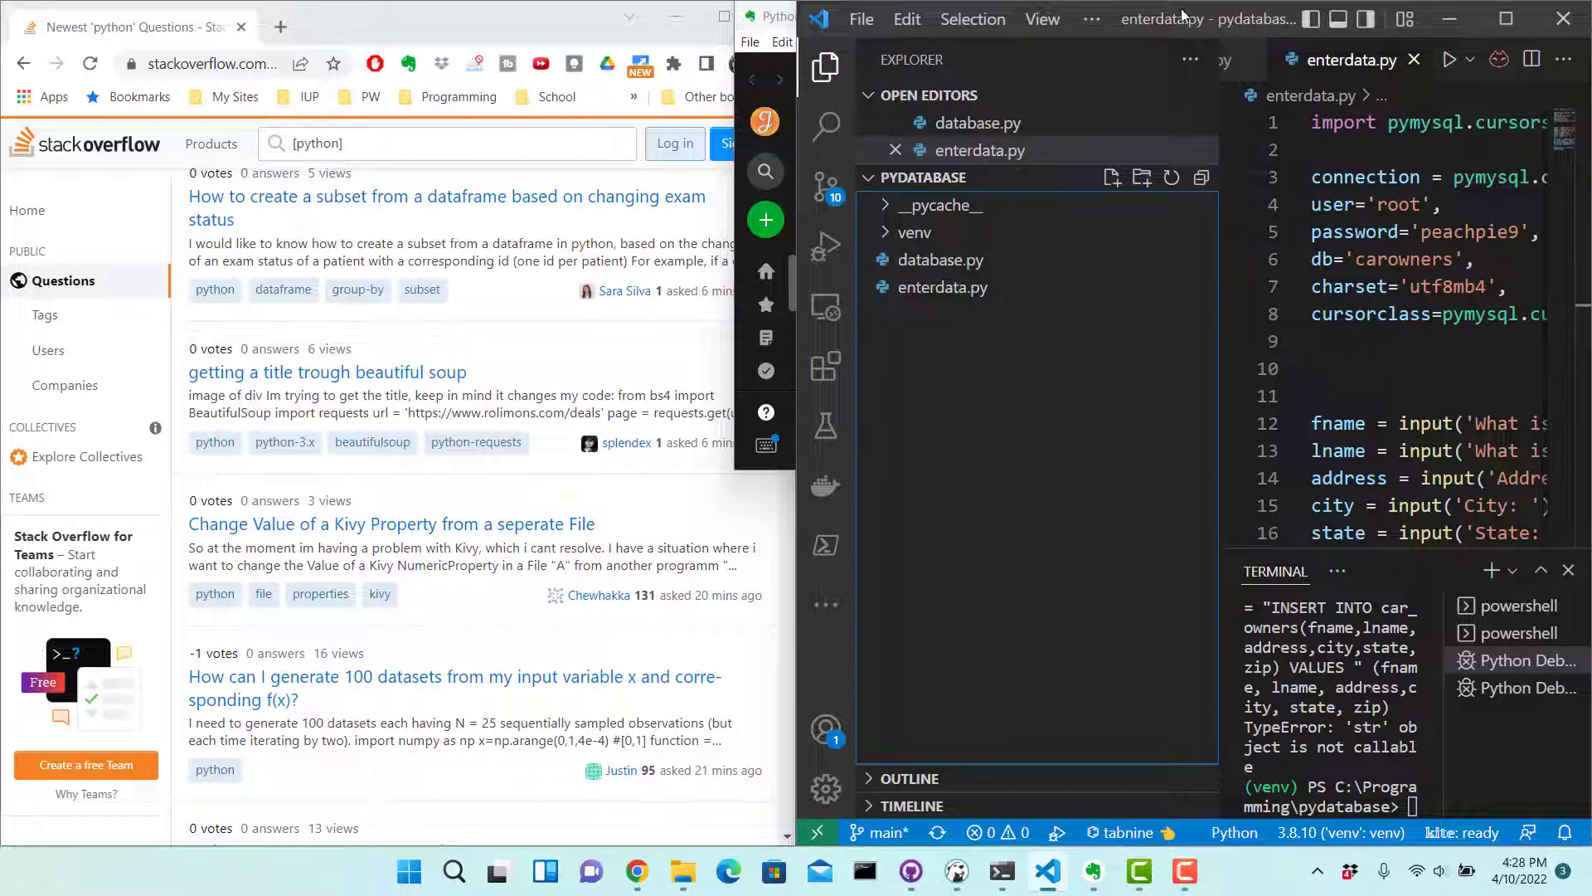
left_click_drag(1186, 15, 885, 89)
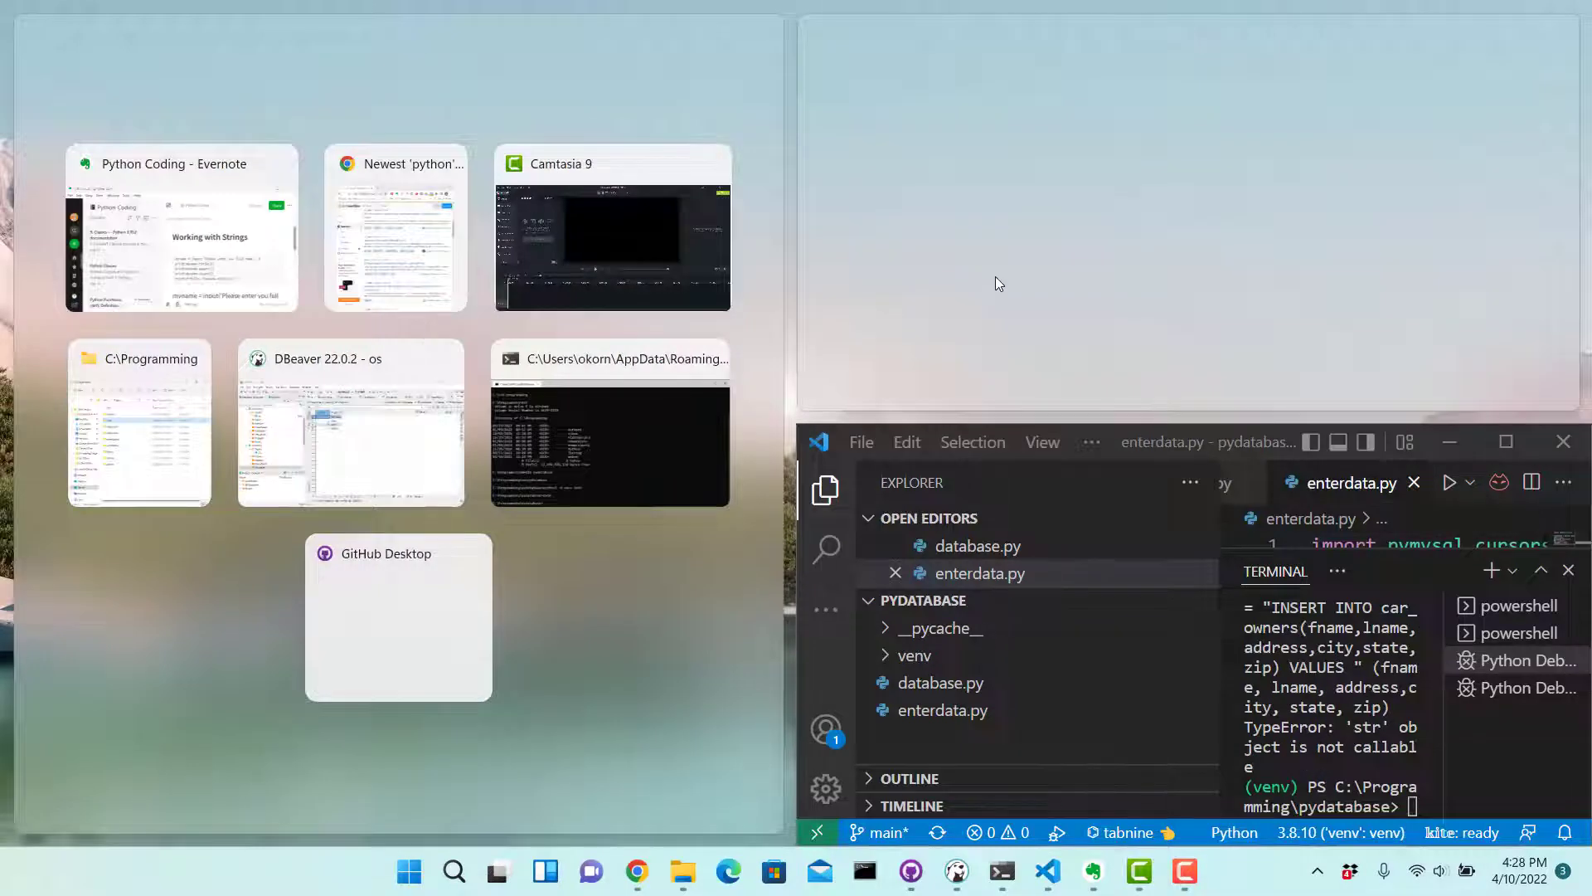
Put Chrome in the left half and Evernote in the top-right quarter, nudging Evernote slightly right.
left_click(401, 235)
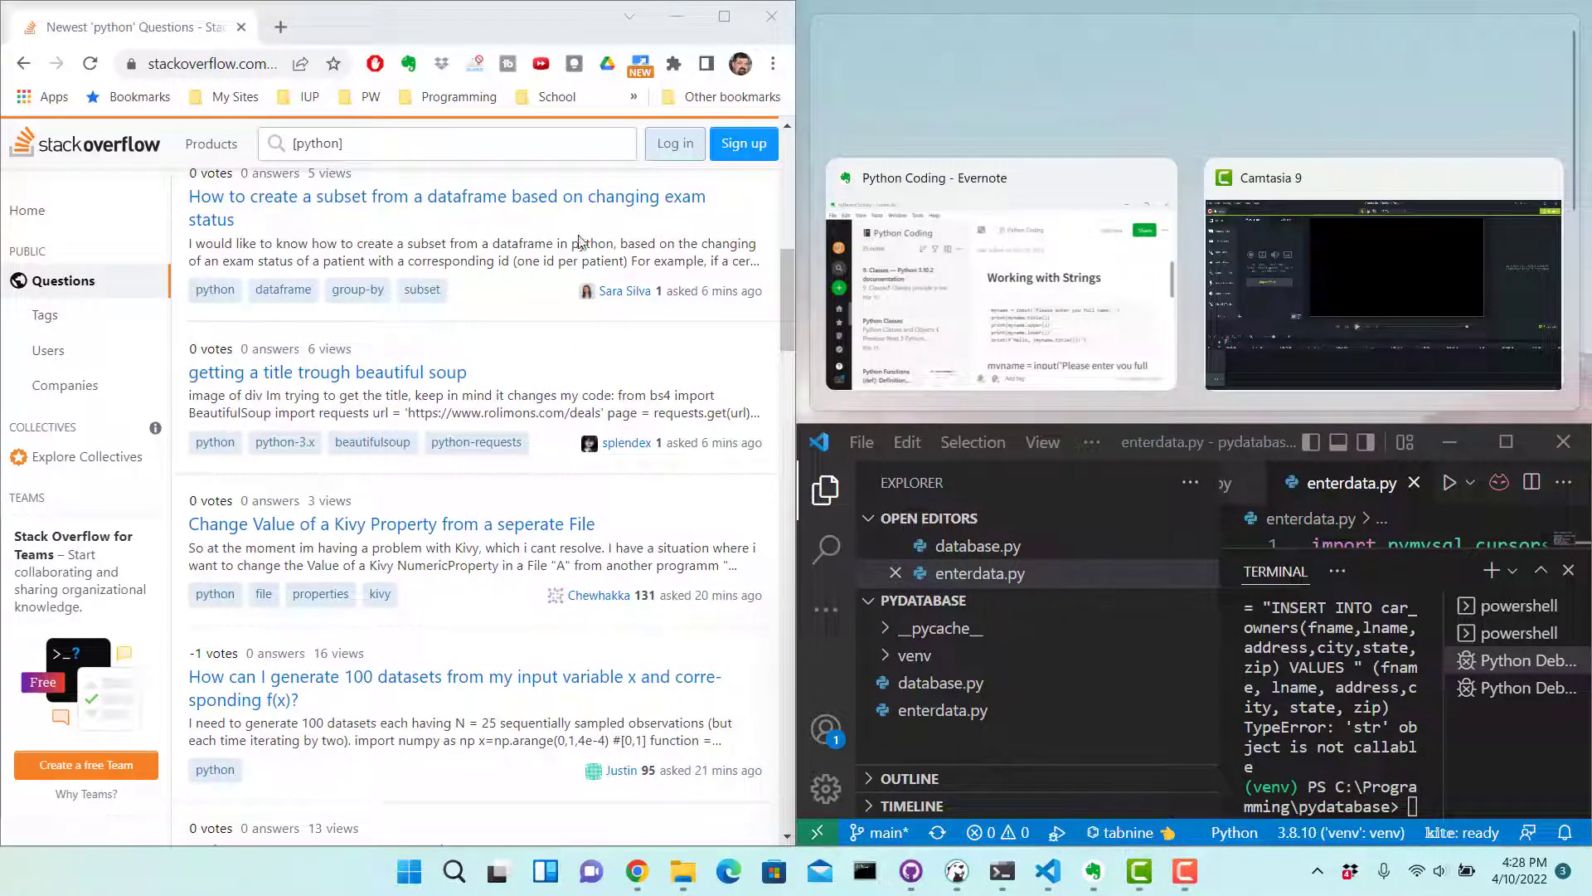
left_click(1070, 184)
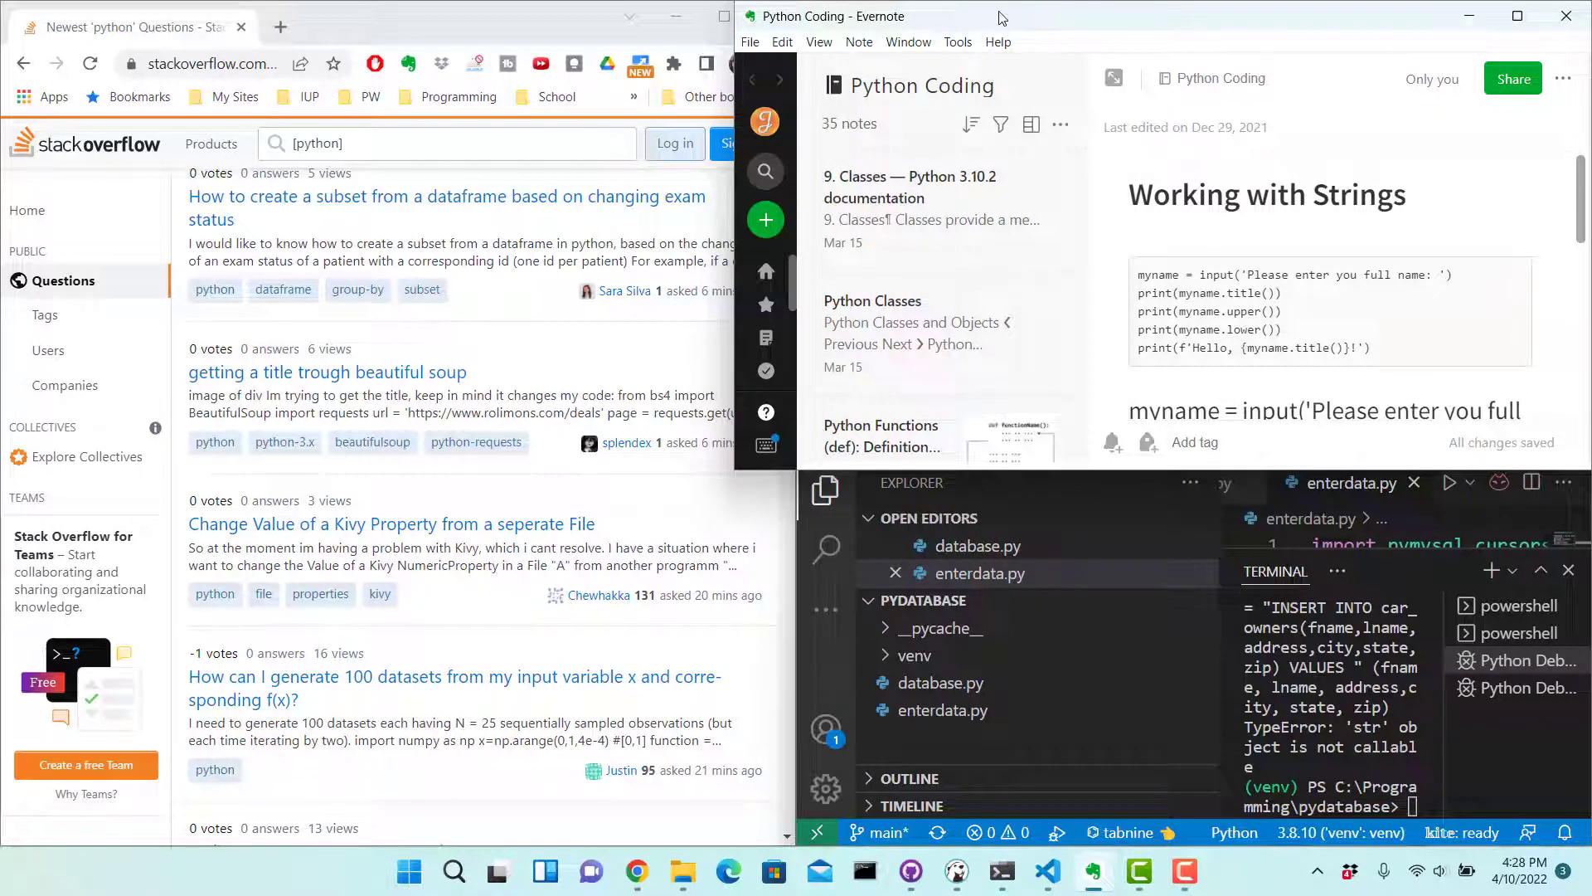
left_click_drag(994, 19, 1054, 10)
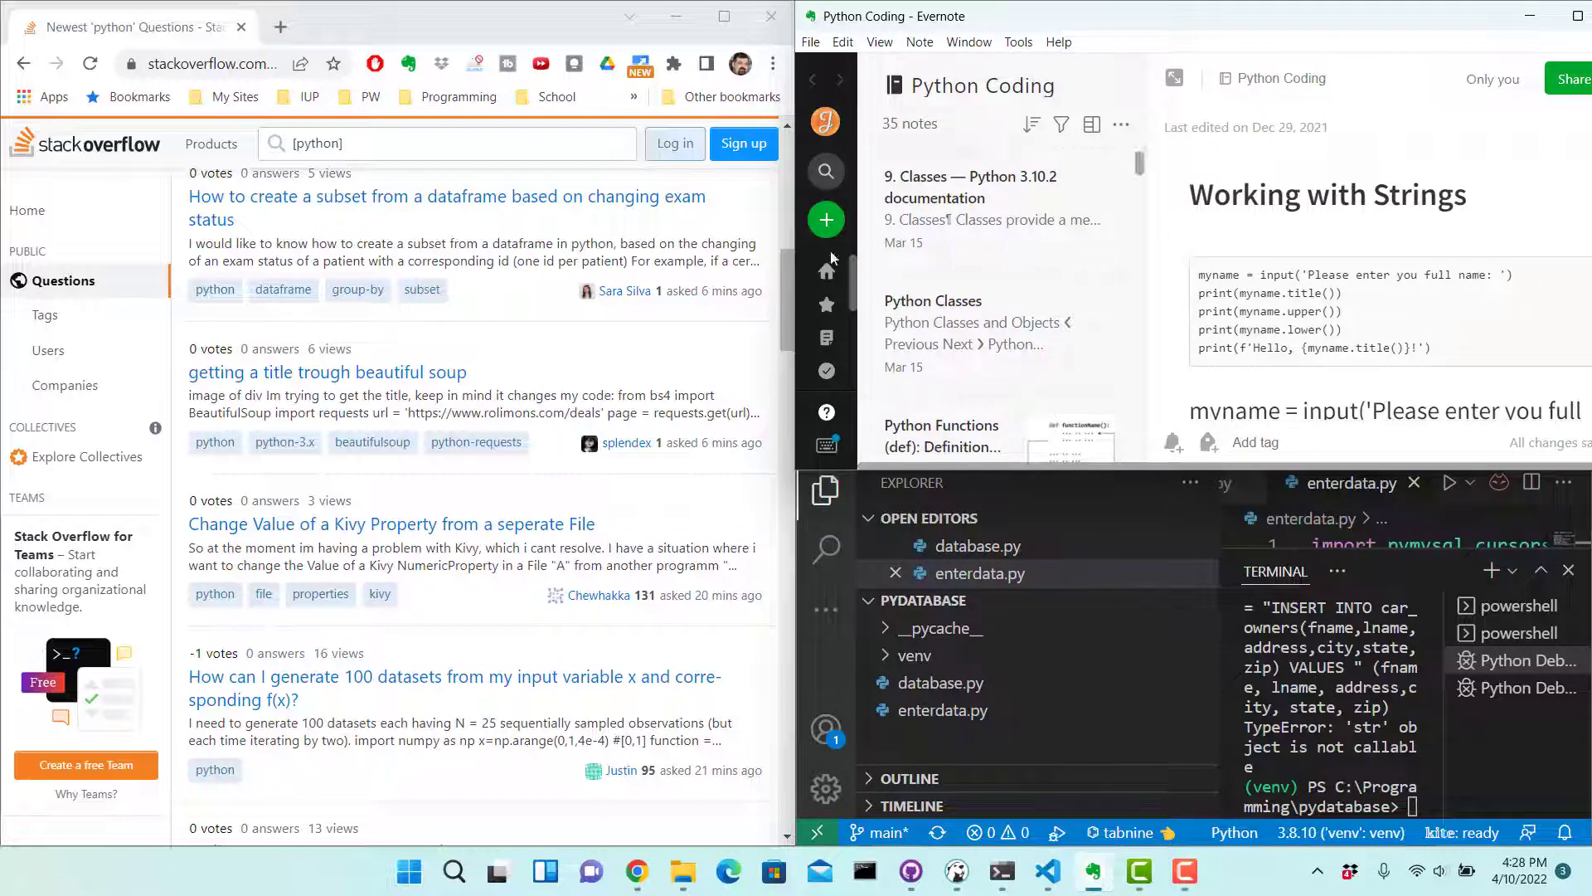
Give focus to the Chrome window showing the Stack Overflow python questions.
left_click(542, 419)
Maximize Chrome and browse the My Sites bookmark folder without choosing anything.
left_click(724, 30)
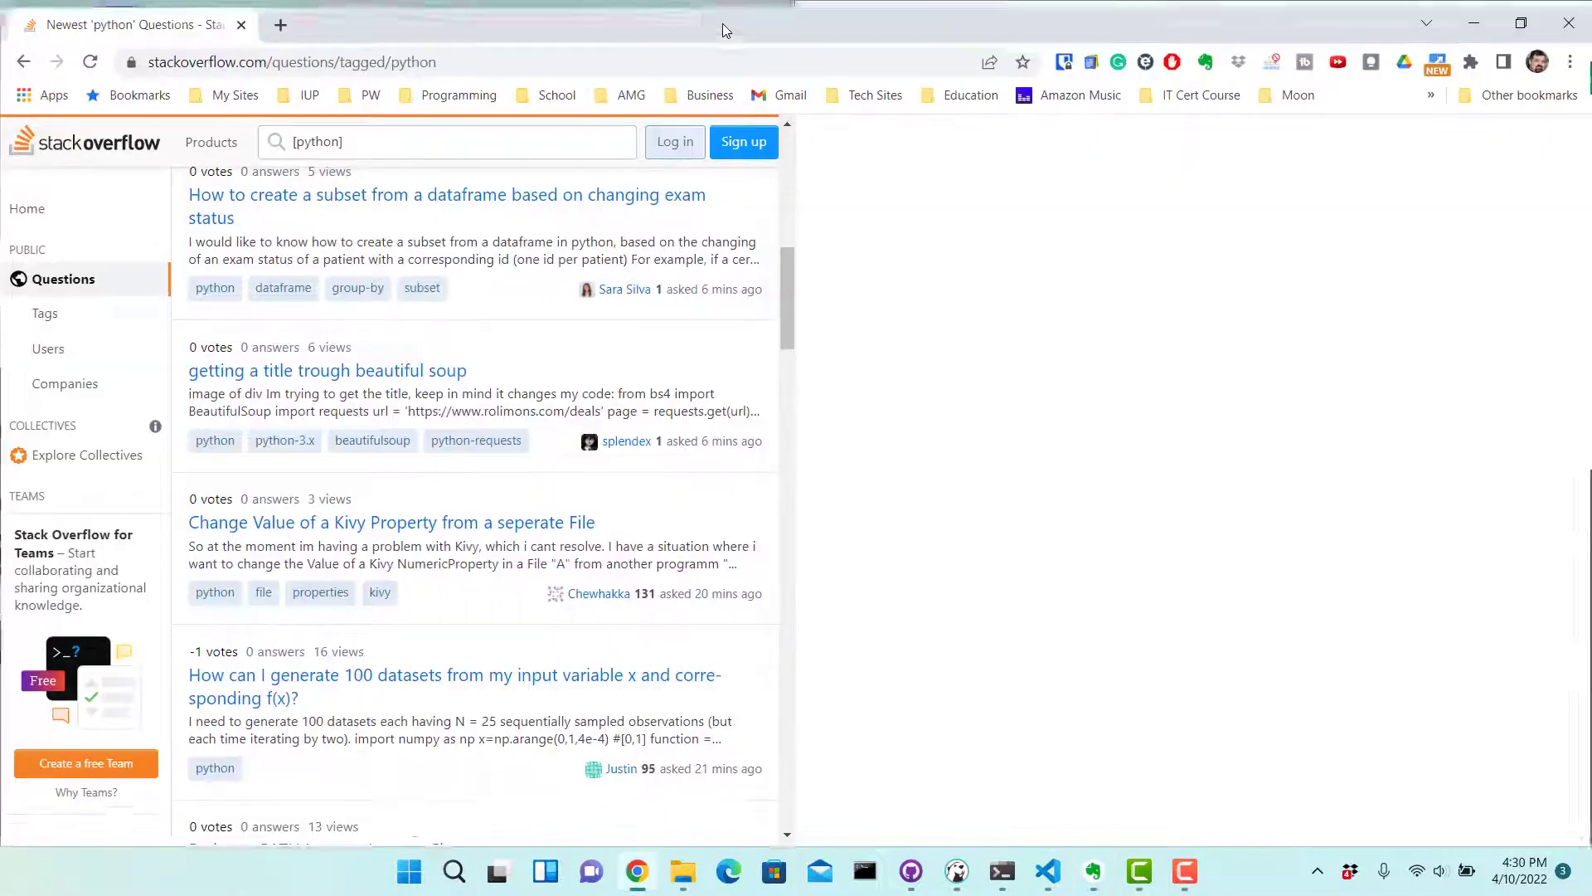
left_click(226, 91)
scroll(228, 257, "down", 5)
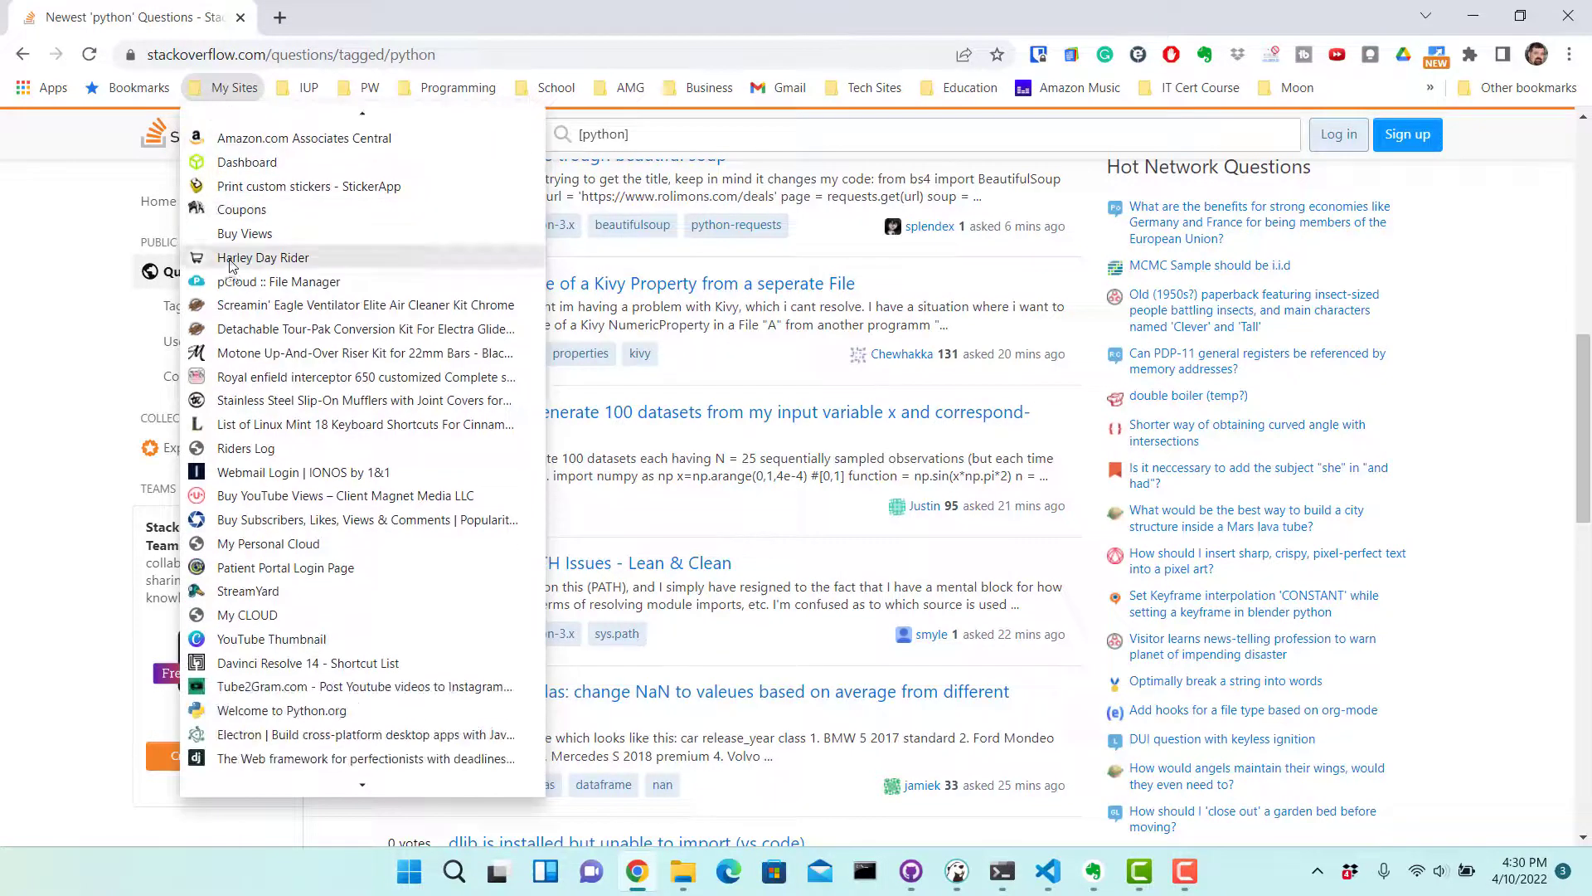
scroll(233, 267, "down", 5)
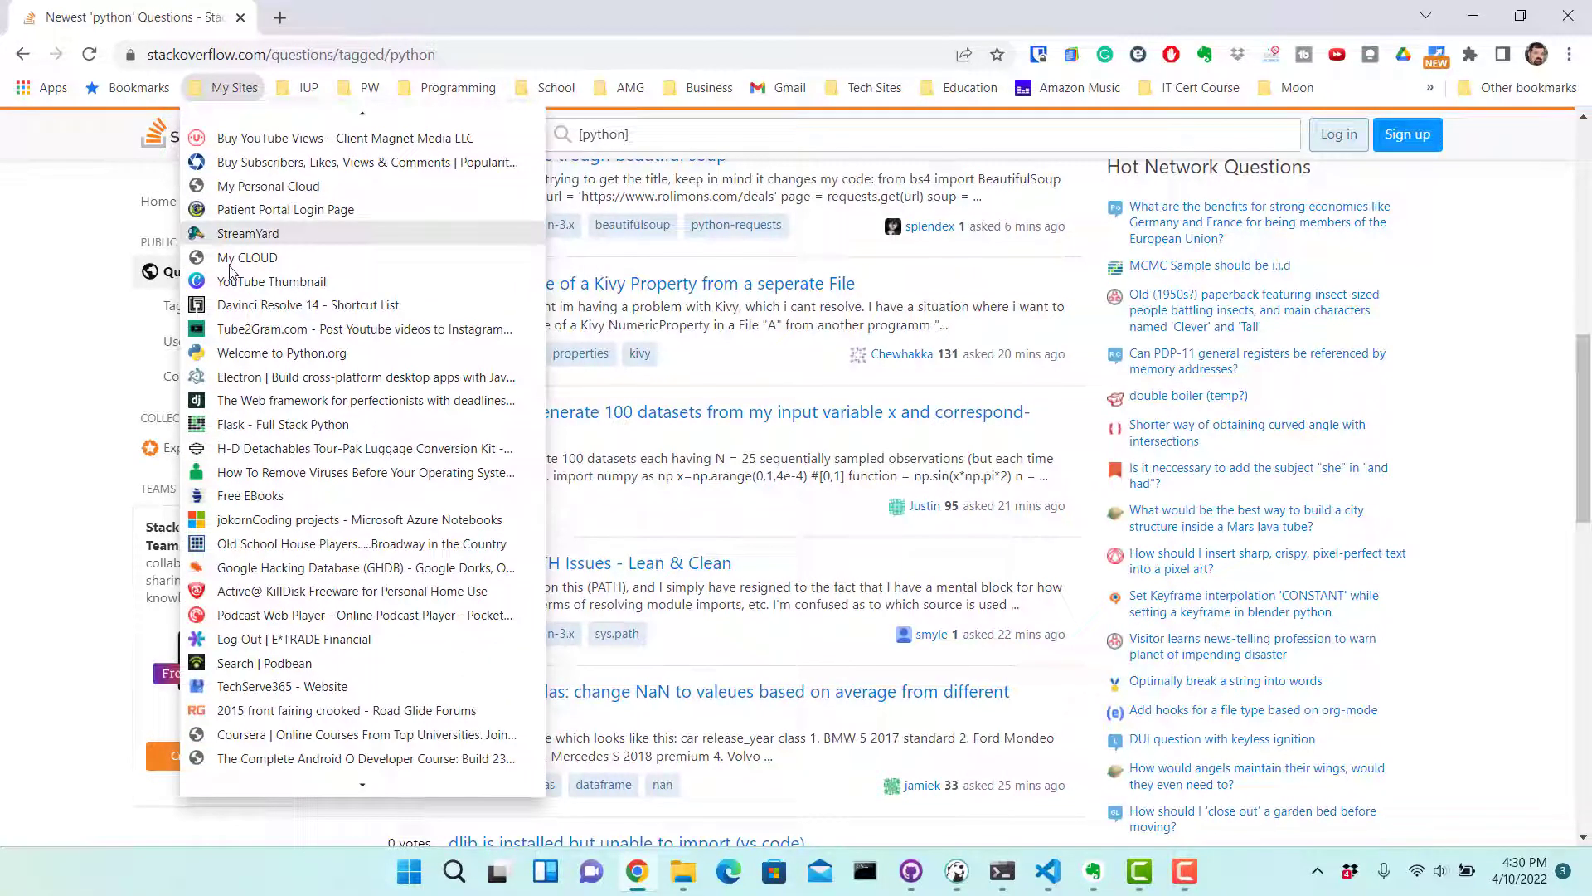
left_click(386, 15)
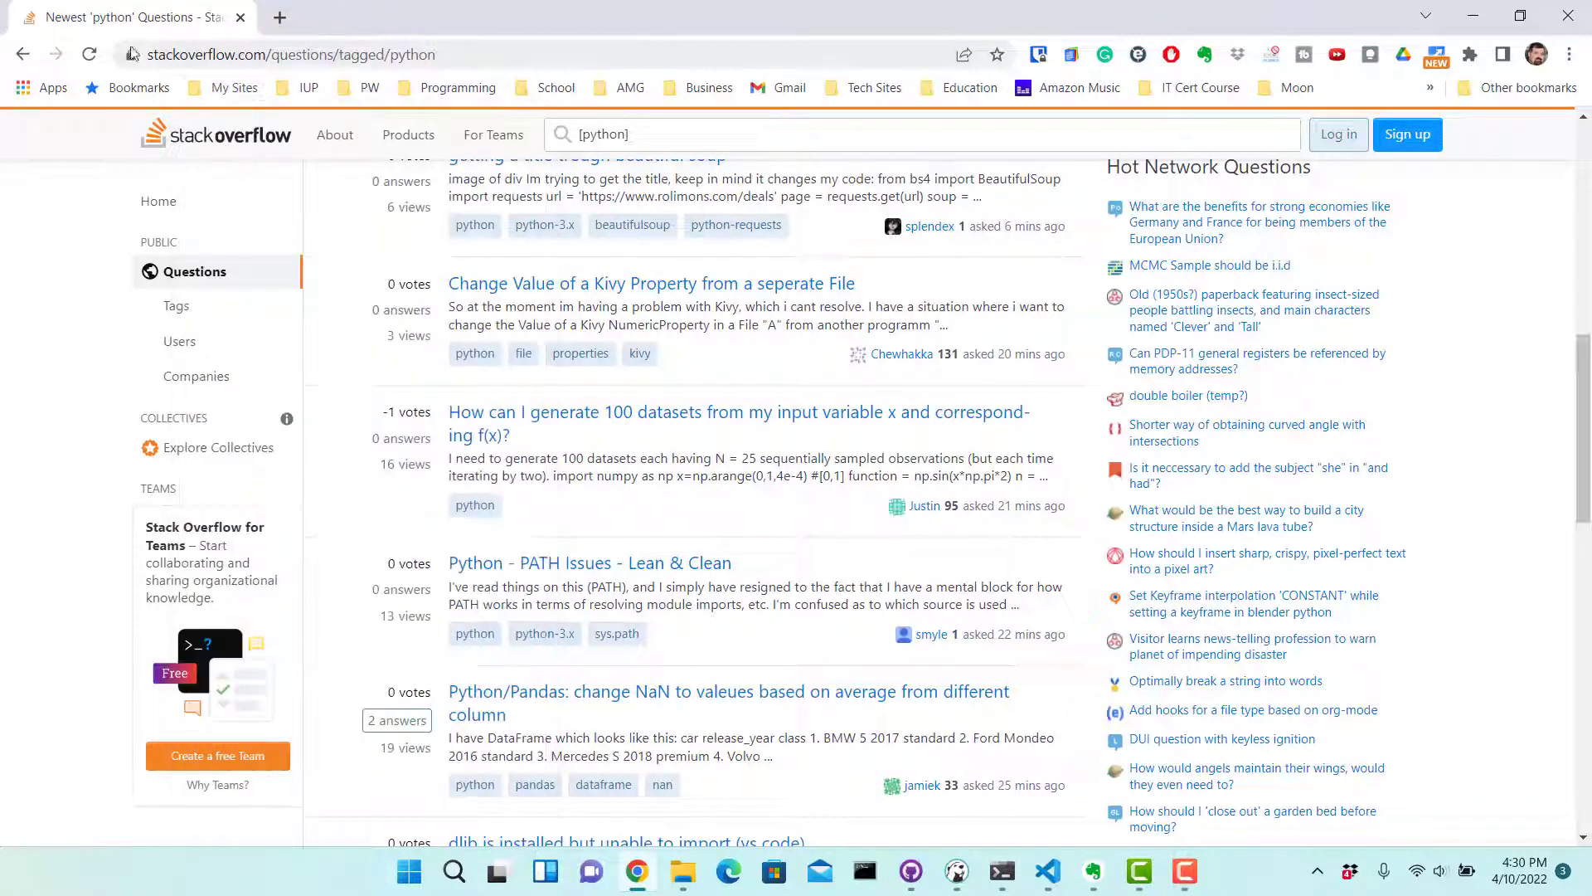
Go back three pages to the Jacks Tech Corner blog home page.
left_click(22, 58)
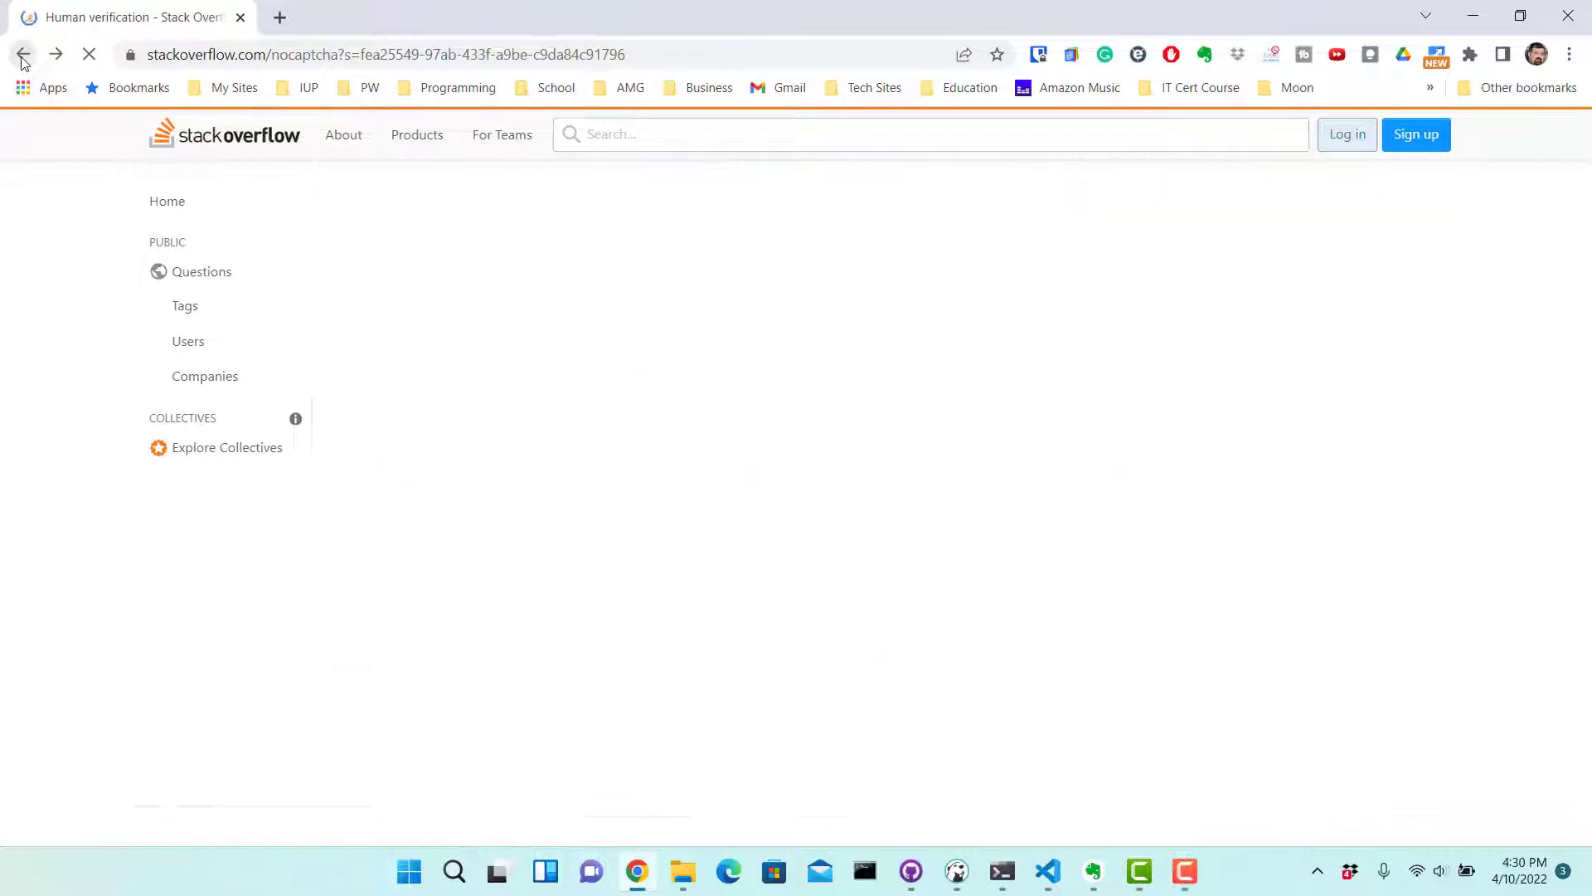
left_click(23, 58)
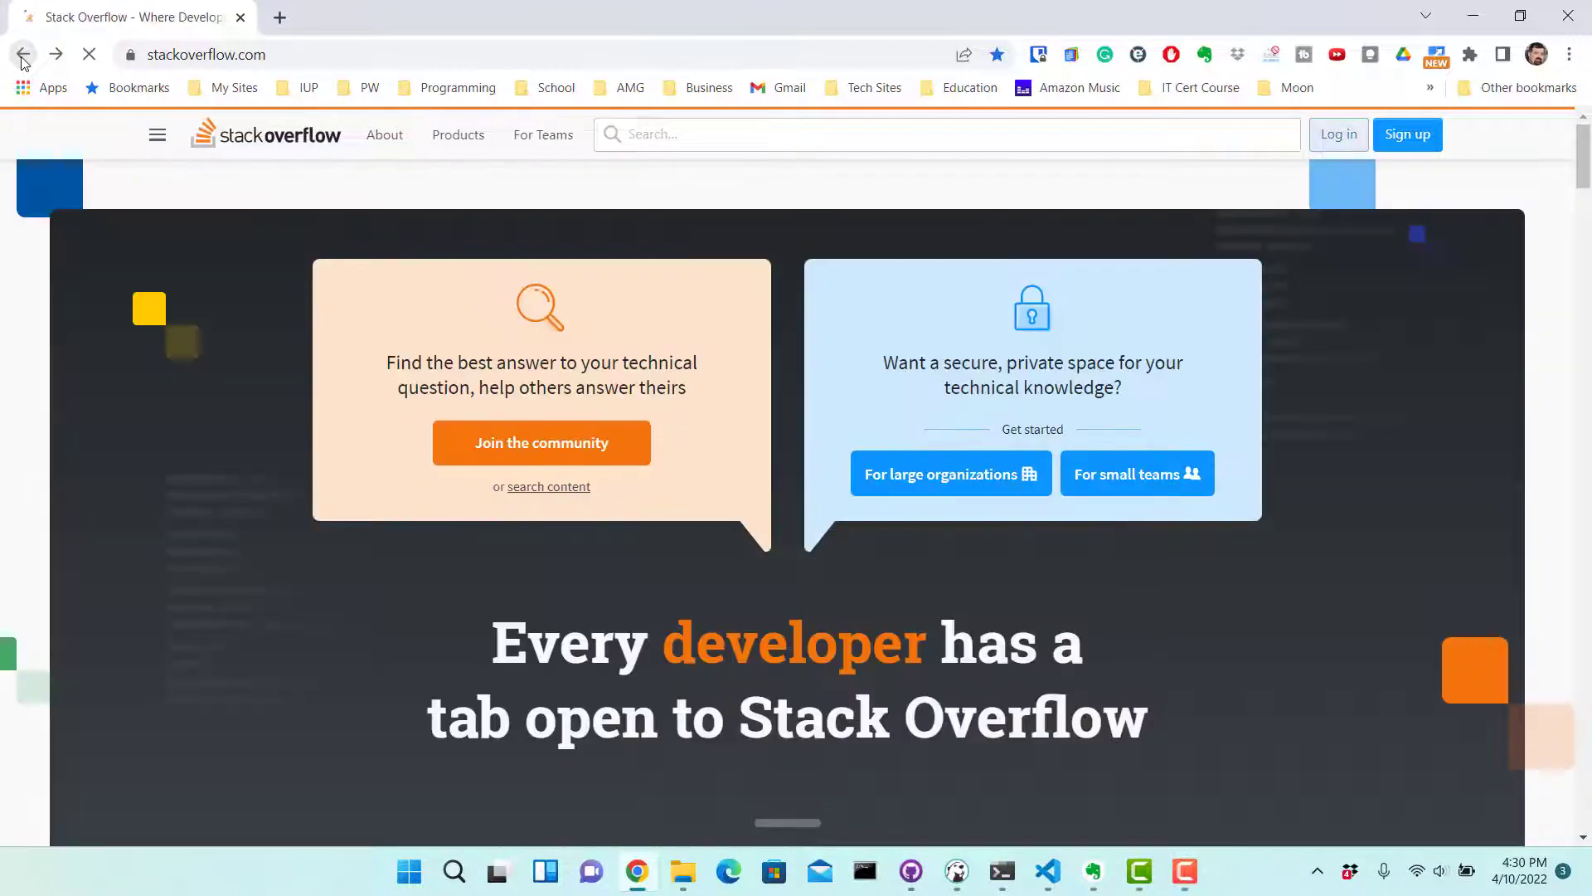
left_click(22, 58)
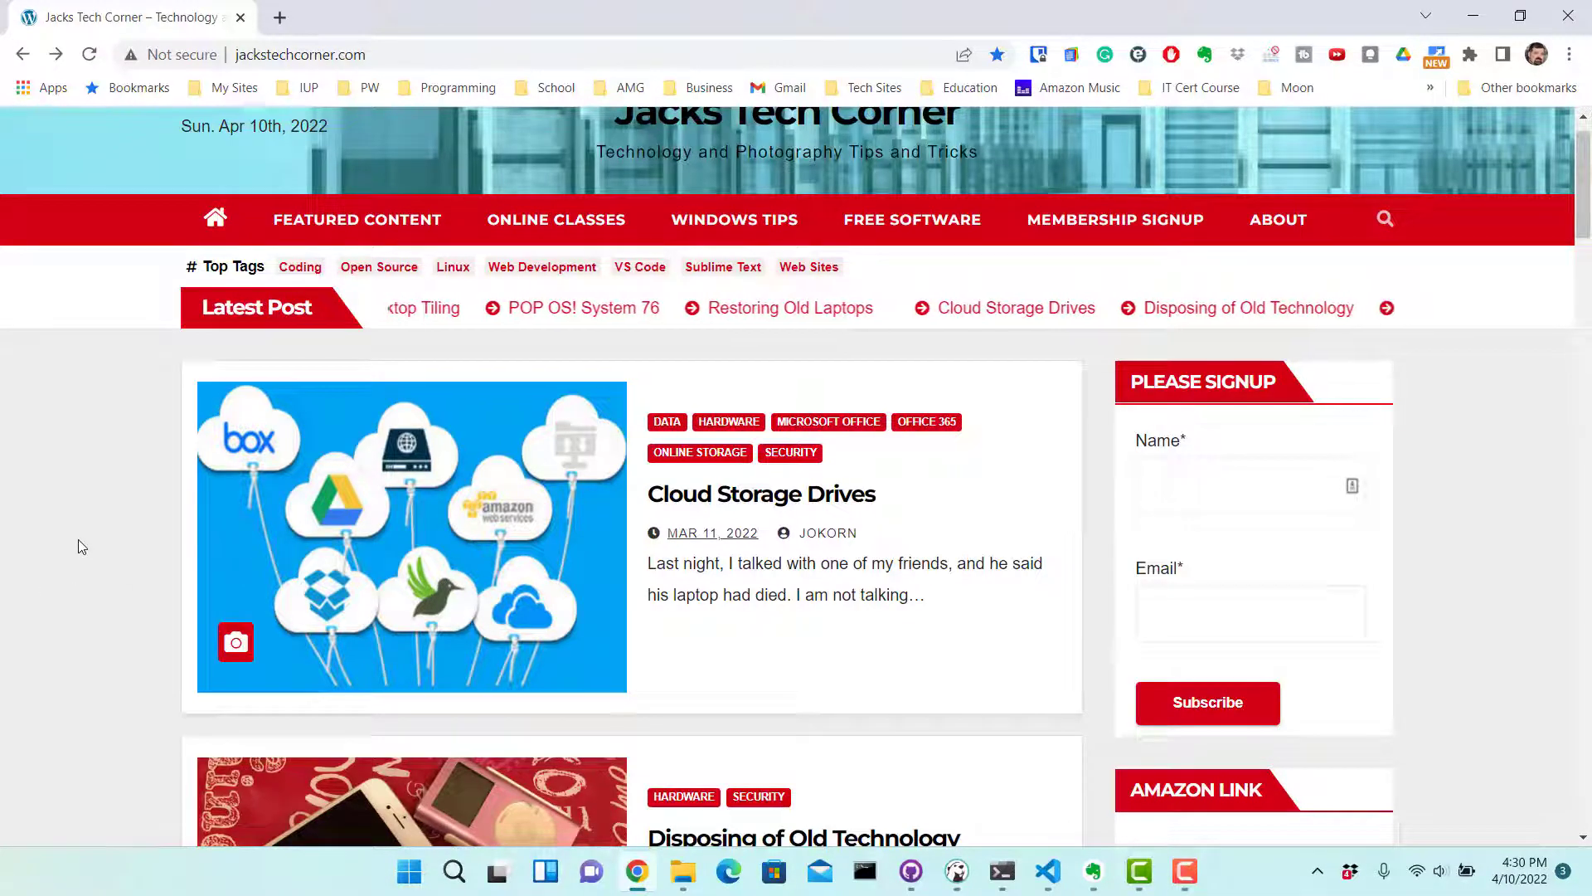
scroll(78, 541, "down", 5)
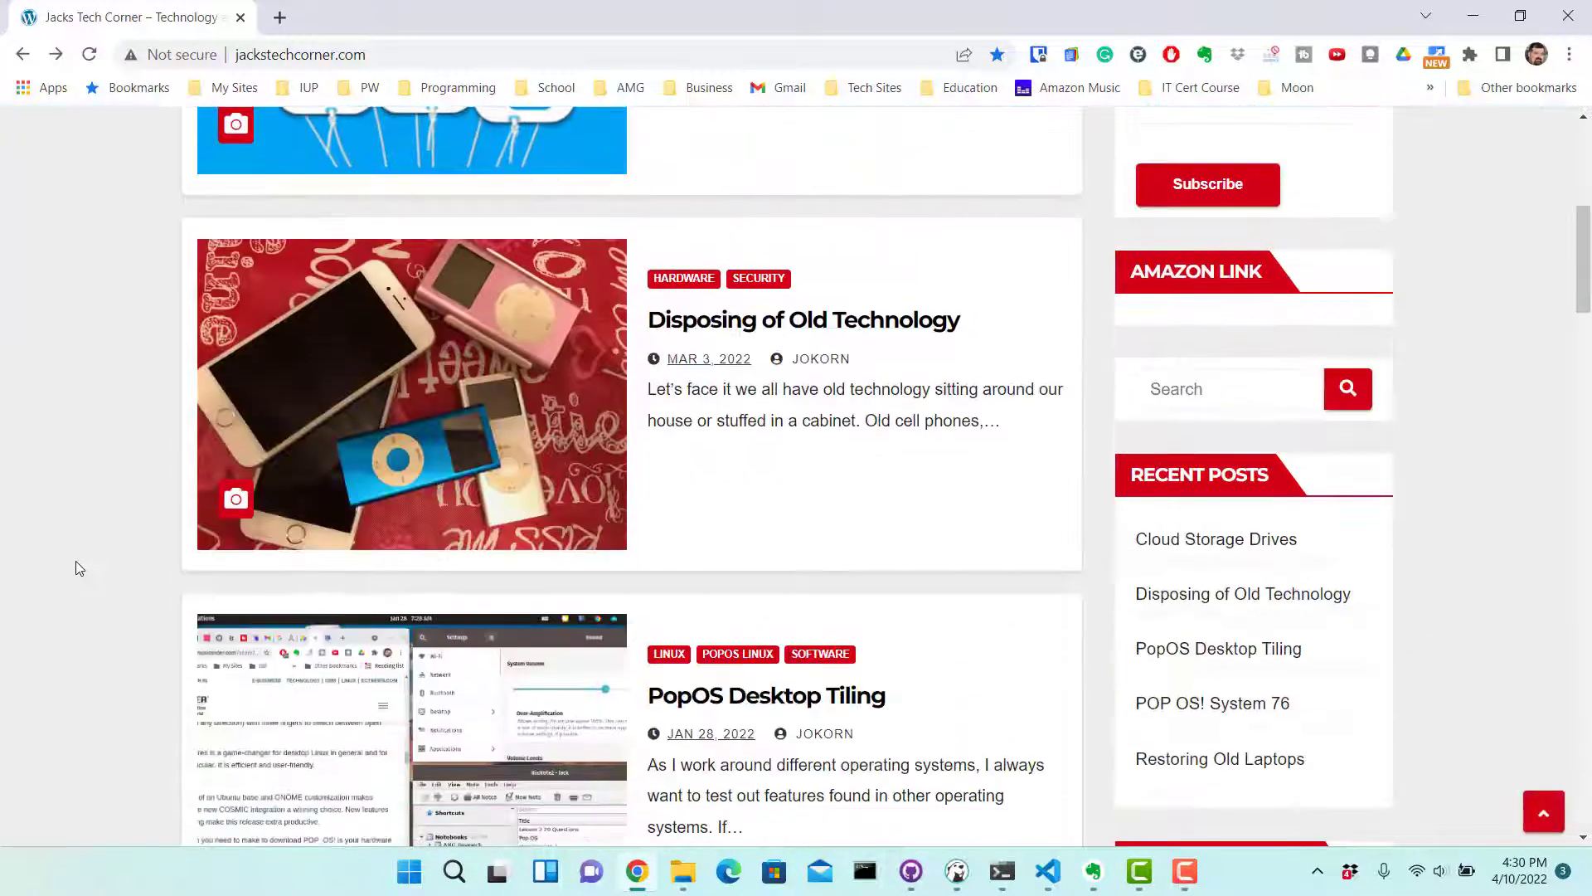
scroll(80, 556, "down", 4)
scroll(83, 554, "down", 2)
scroll(91, 552, "down", 6)
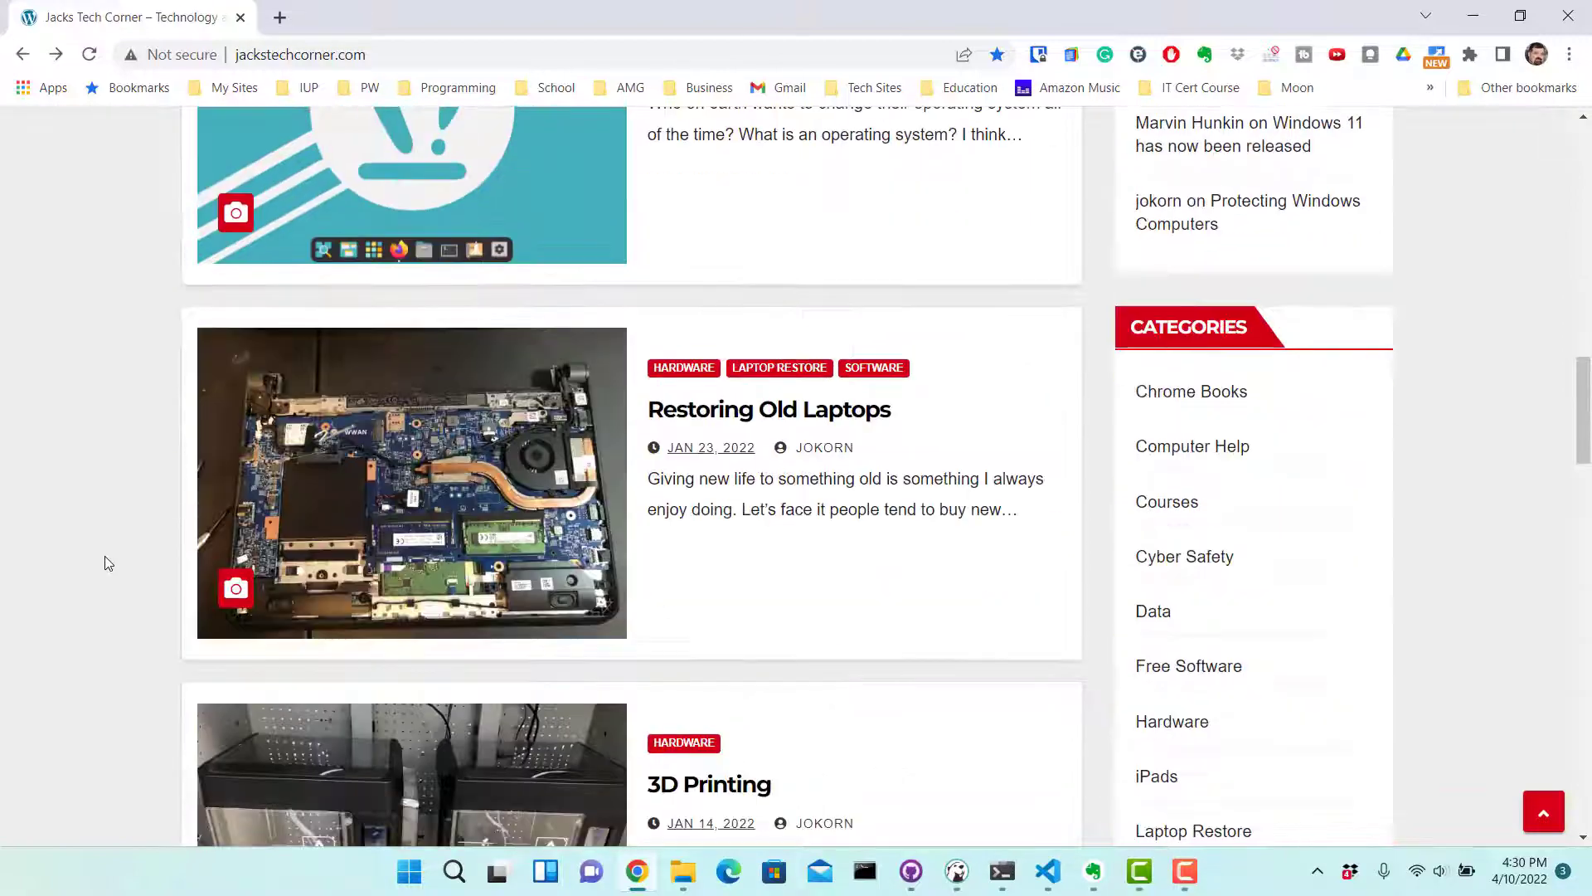
scroll(110, 553, "down", 5)
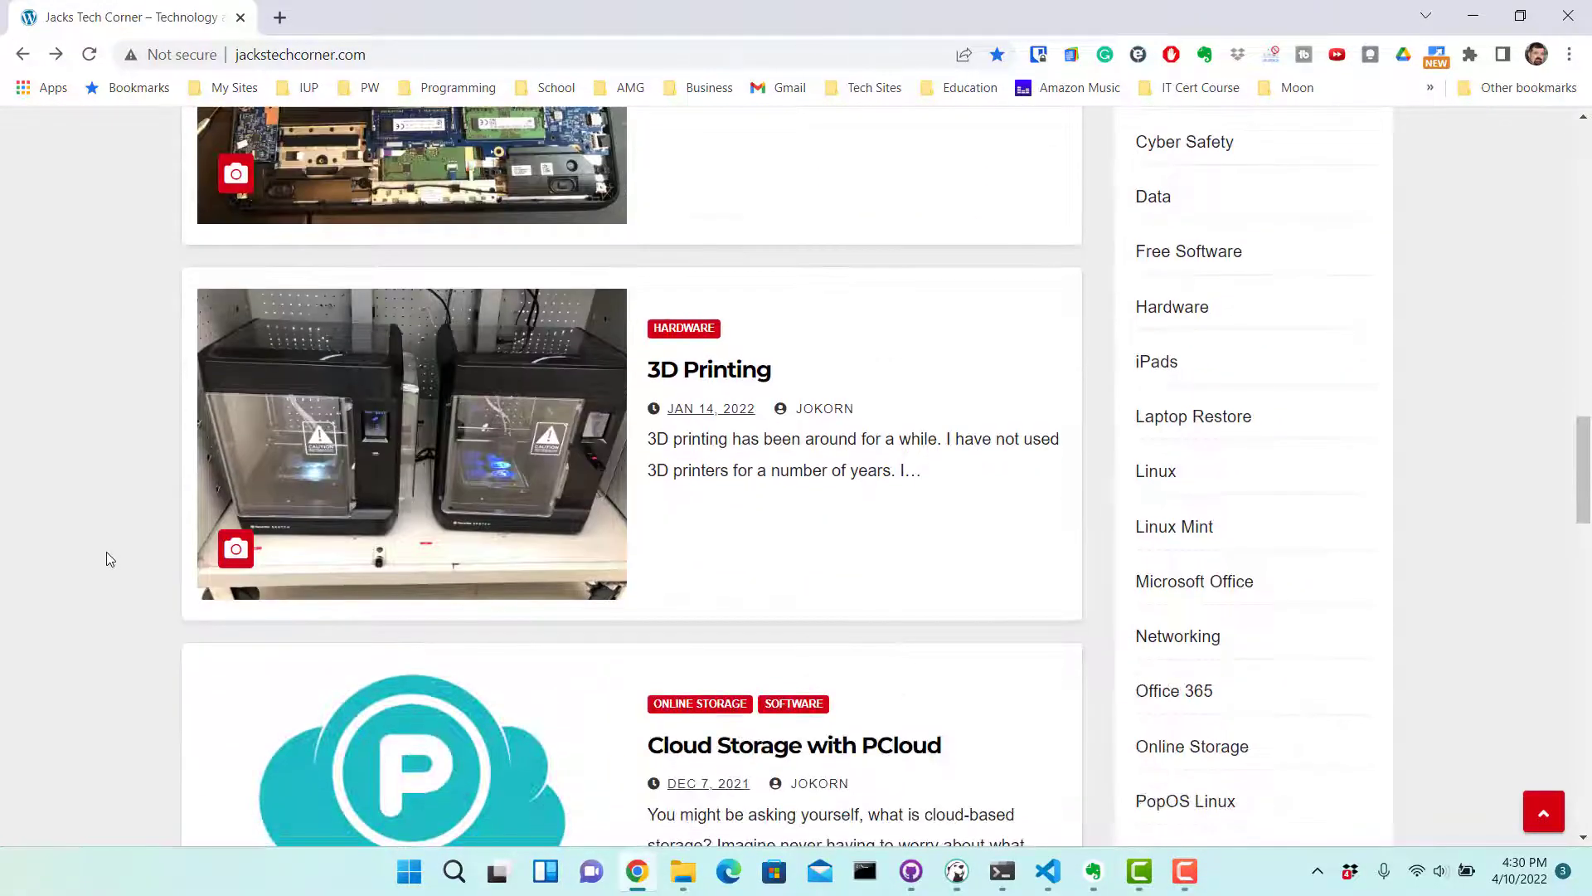
scroll(111, 556, "up", 10)
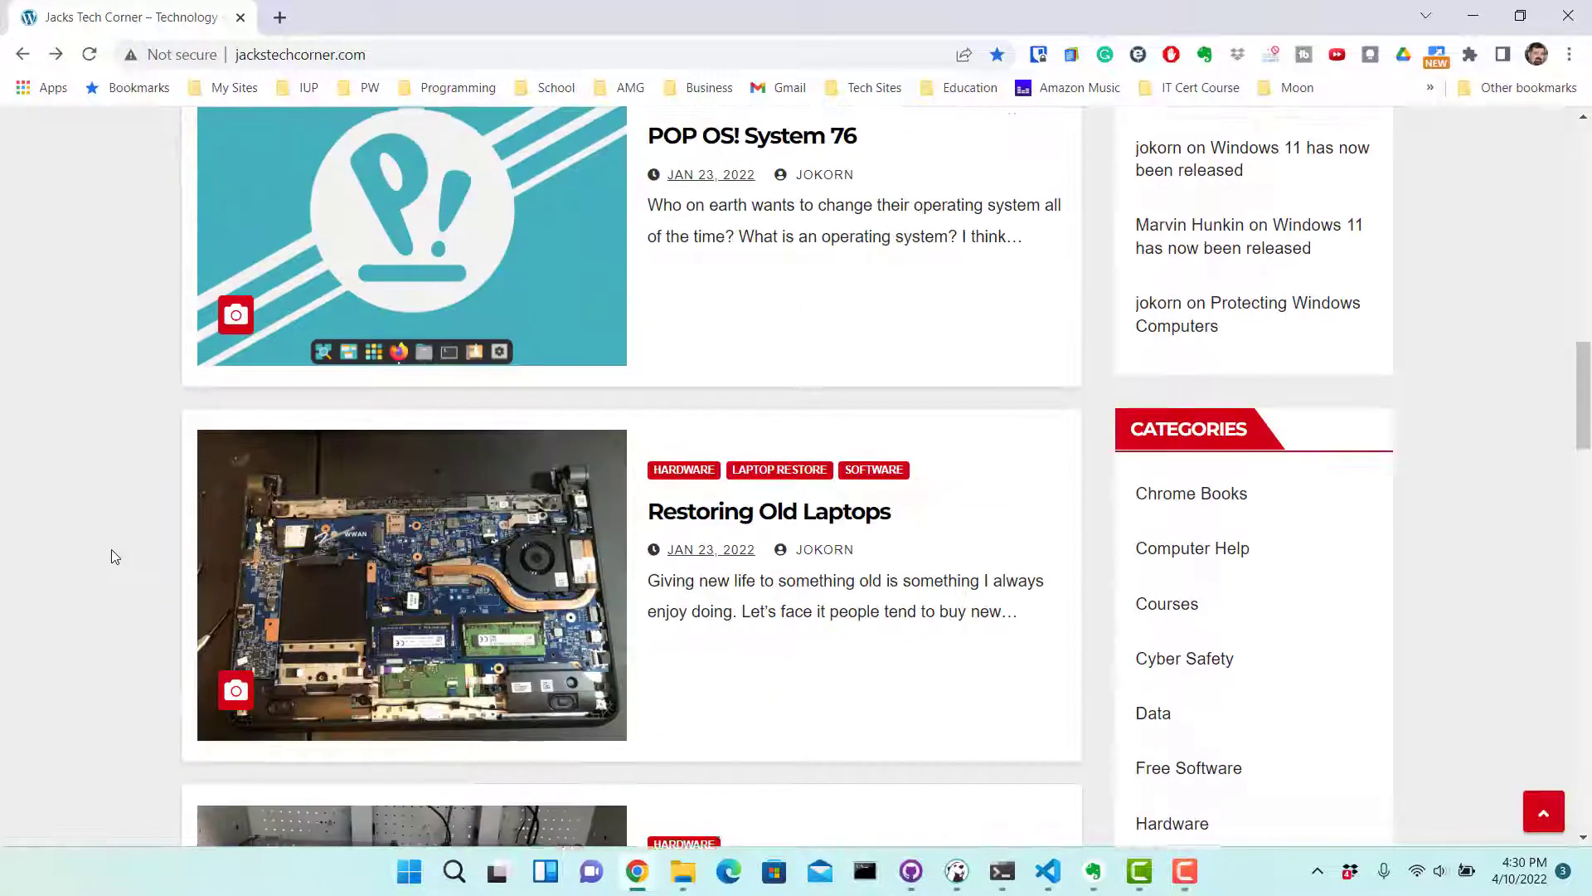
scroll(115, 556, "up", 10)
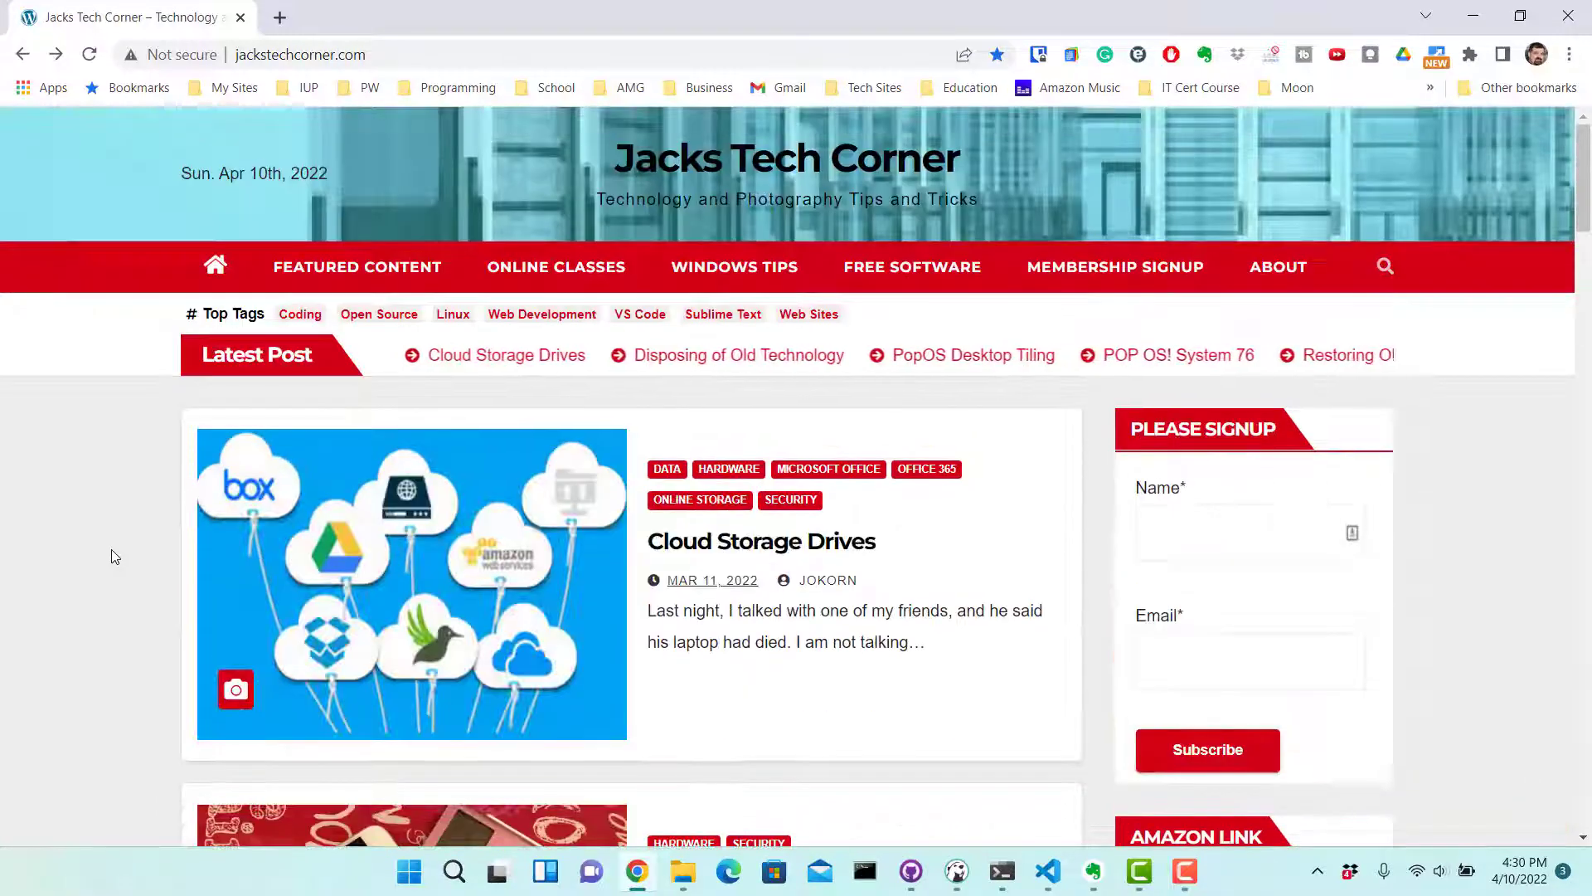